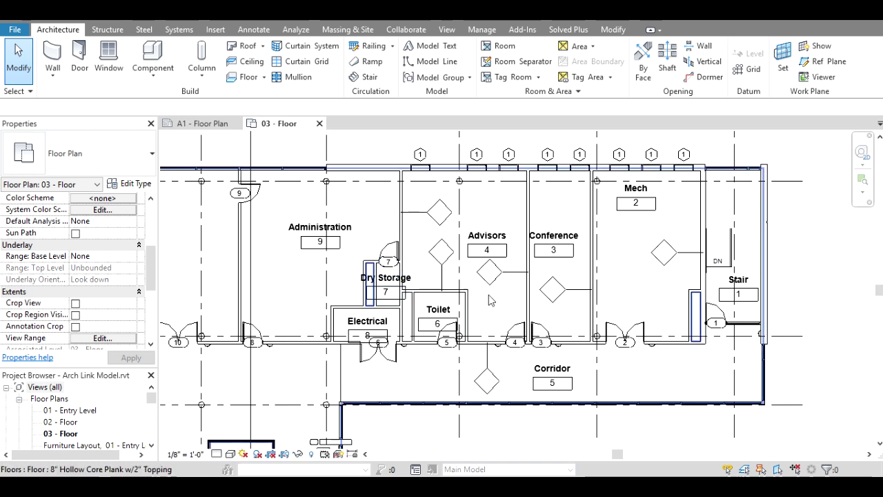
- Launch the Numbering Plus tool for the 03 - Floor plan and move its dialog clear of the rooms
{"action": "scroll", "coordinate": [489, 298], "scroll_direction": "down", "scroll_amount": 1}
{"action": "scroll", "coordinate": [483, 303], "scroll_direction": "down", "scroll_amount": 1}
{"action": "scroll", "coordinate": [469, 310], "scroll_direction": "up", "scroll_amount": 3}
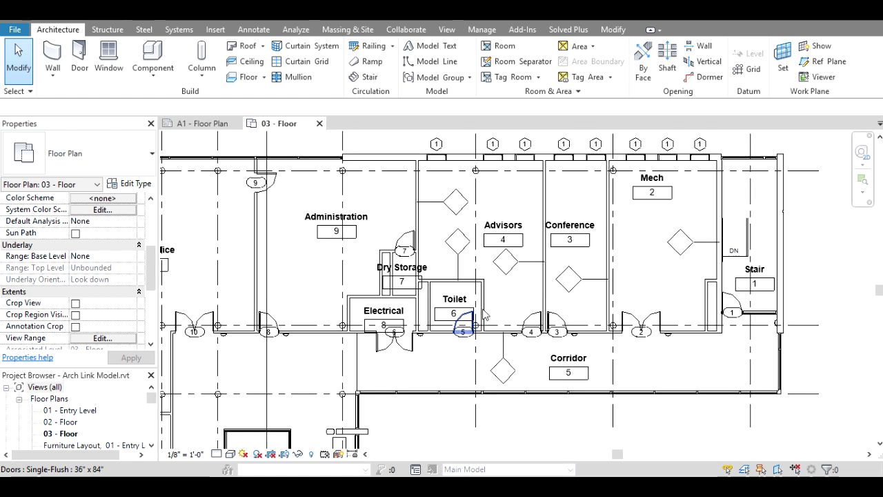
{"action": "middle_click_drag", "start_coordinate": [487, 319], "coordinate": [417, 315]}
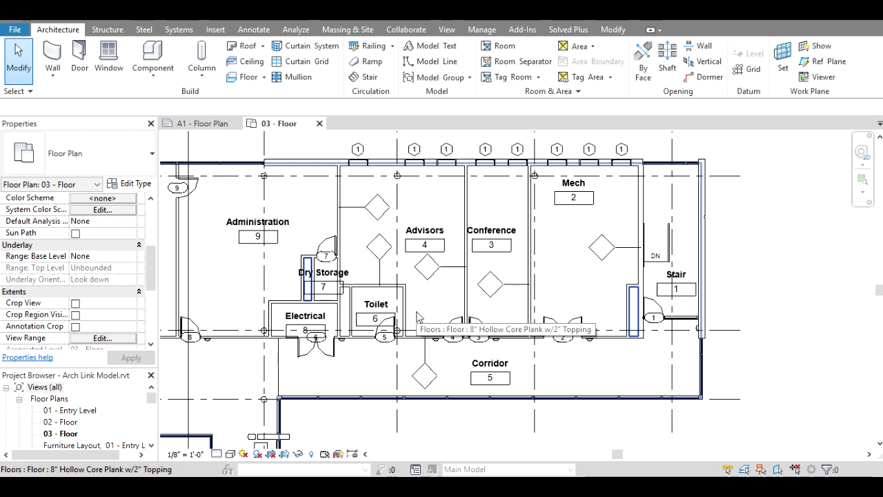
{"action": "middle_click_drag", "start_coordinate": [469, 291], "coordinate": [508, 294]}
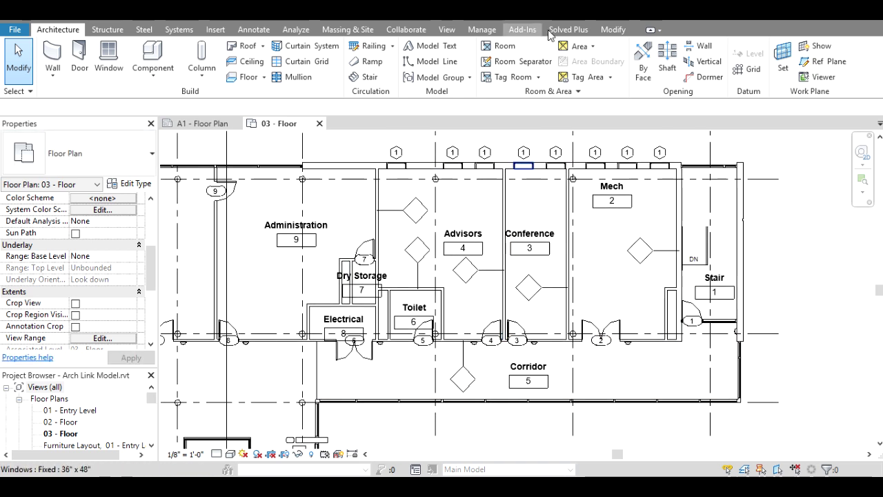
{"action": "left_click", "coordinate": [569, 31]}
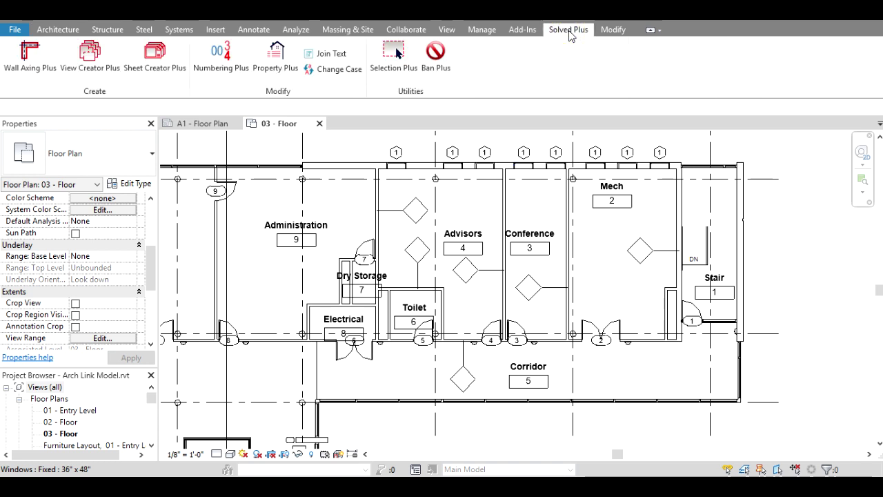
{"action": "left_click", "coordinate": [218, 78]}
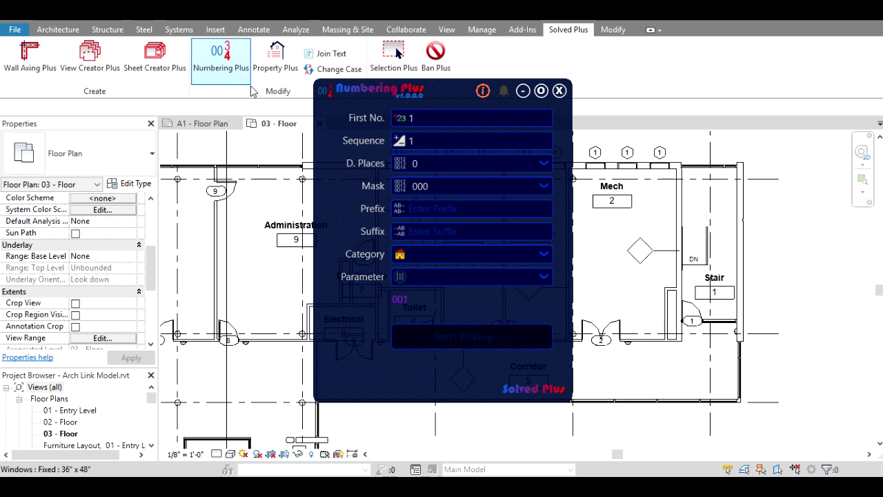
{"action": "left_click_drag", "start_coordinate": [438, 104], "coordinate": [238, 115]}
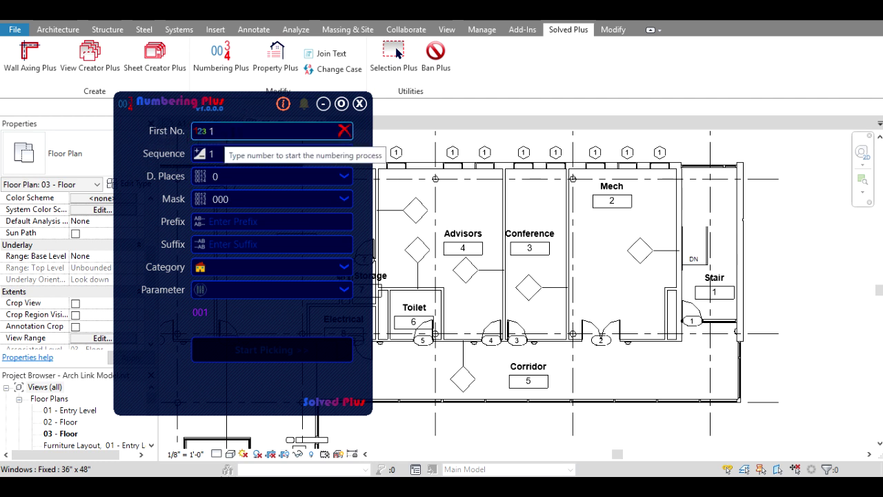
- Try 15 and 2 as the first number of the numbering series
{"action": "left_click", "coordinate": [231, 131]}
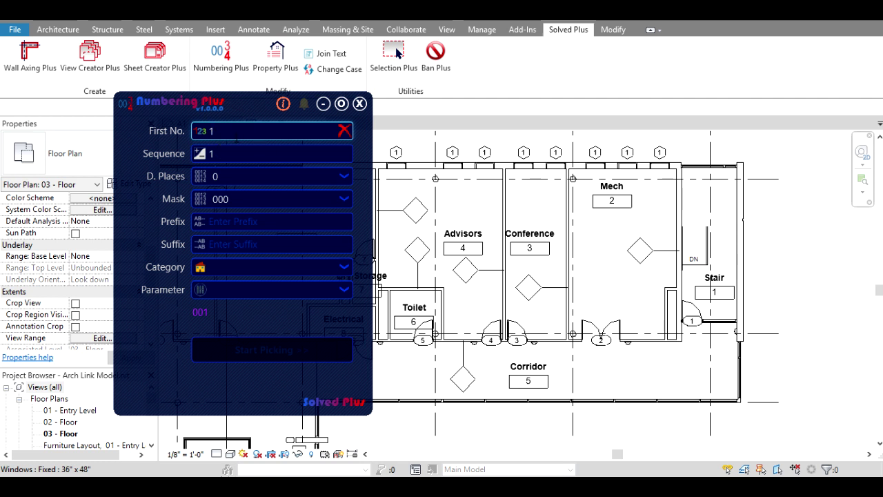
{"action": "type", "text": "5"}
{"action": "left_click_drag", "start_coordinate": [241, 109], "coordinate": [225, 112]}
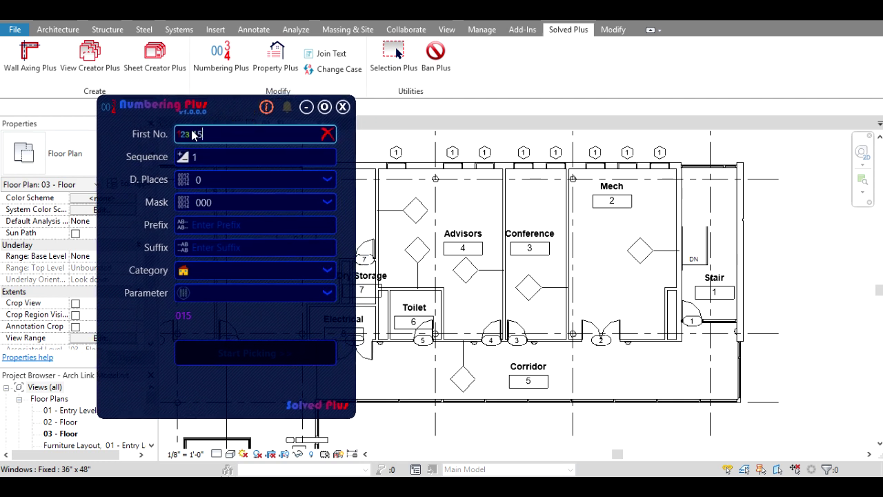
{"action": "left_click", "coordinate": [197, 134]}
{"action": "double_click", "coordinate": [198, 134]}
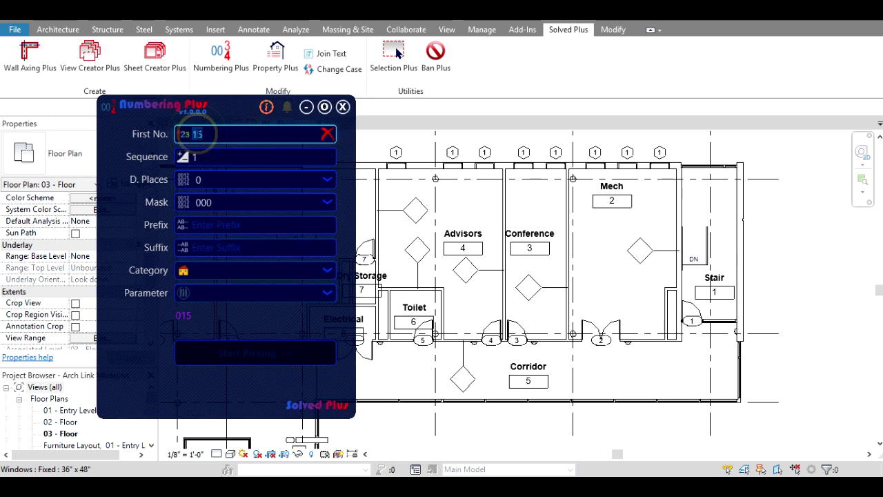
{"action": "type", "text": "2"}
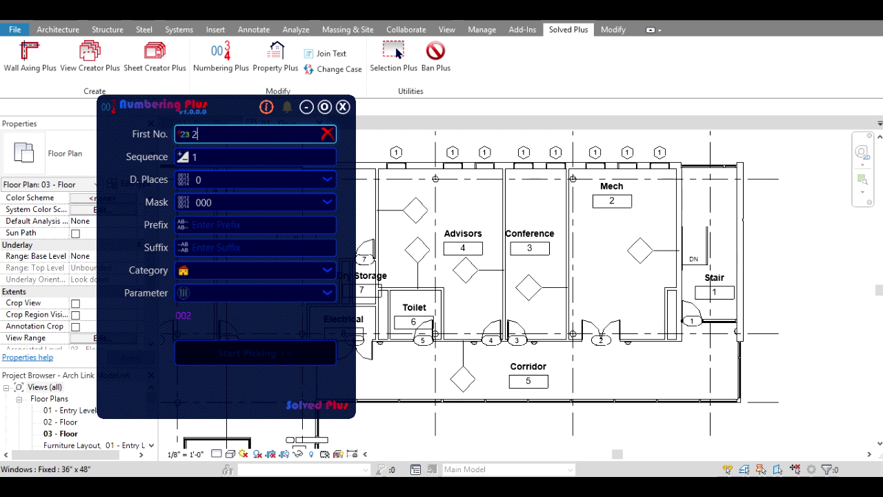
- Set the first number of the numbering series to 15
{"action": "left_click", "coordinate": [197, 134]}
{"action": "type", "text": "5"}
{"action": "key", "text": "BackSpace"}
{"action": "key", "text": "BackSpace"}
{"action": "type", "text": "15"}
{"action": "left_click", "coordinate": [202, 154]}
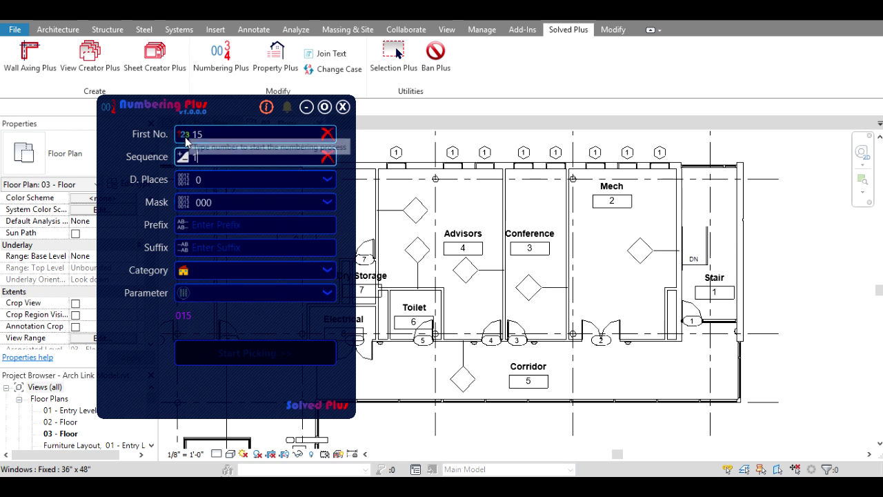
{"action": "left_click", "coordinate": [185, 315]}
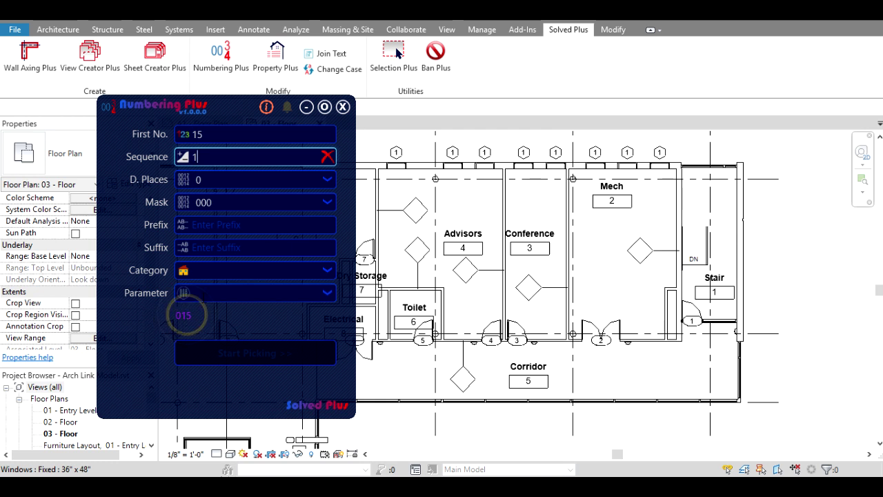
- Try the four-digit mask 0000 for the numbers and return the mask to 000
{"action": "left_click", "coordinate": [223, 201]}
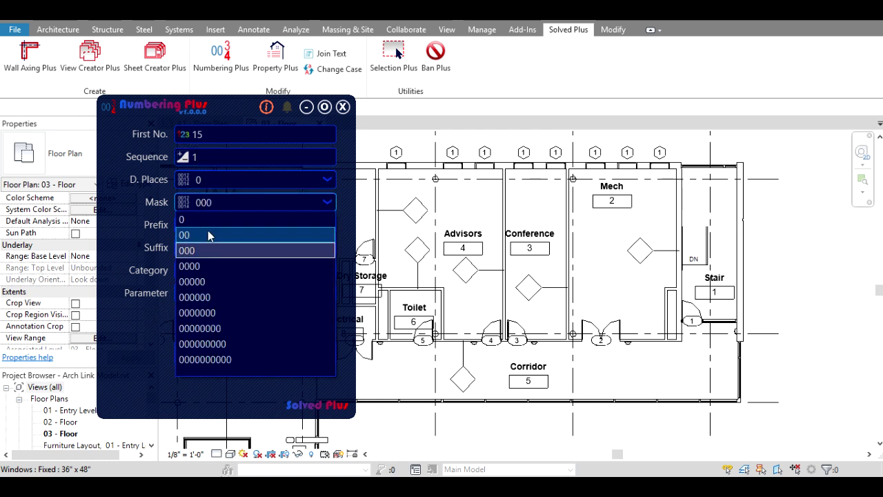
{"action": "left_click", "coordinate": [204, 269]}
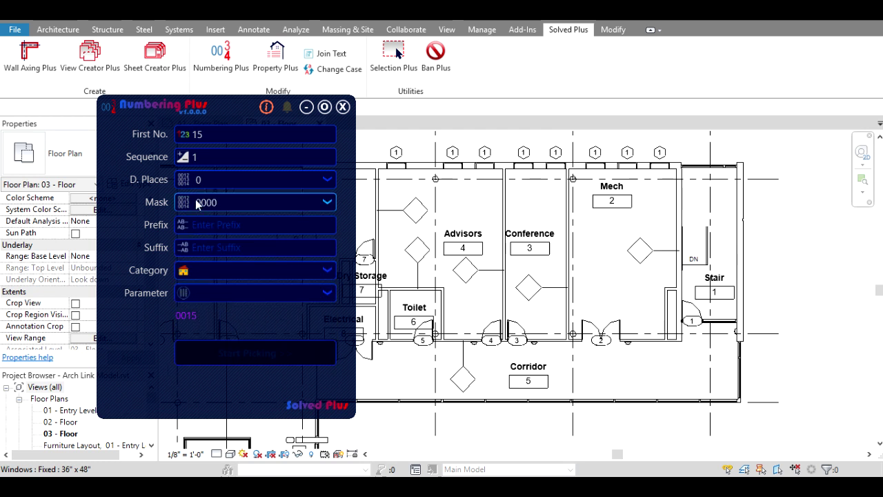
{"action": "left_click", "coordinate": [219, 202]}
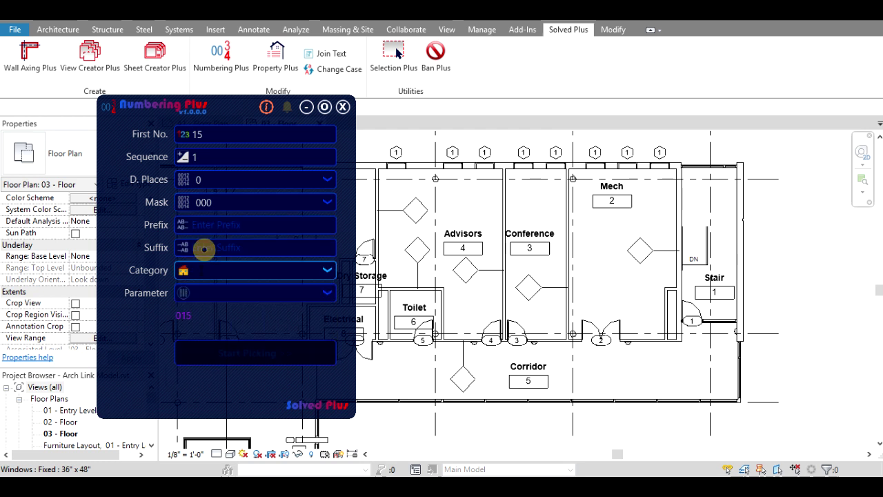
{"action": "left_click", "coordinate": [205, 250]}
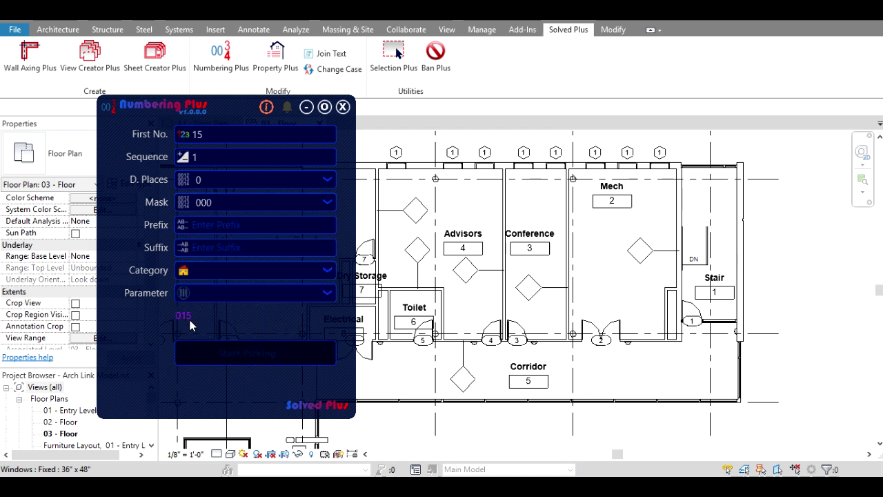
- Enter the prefix 03- and the suffix .R for the numbers
{"action": "left_click", "coordinate": [205, 225]}
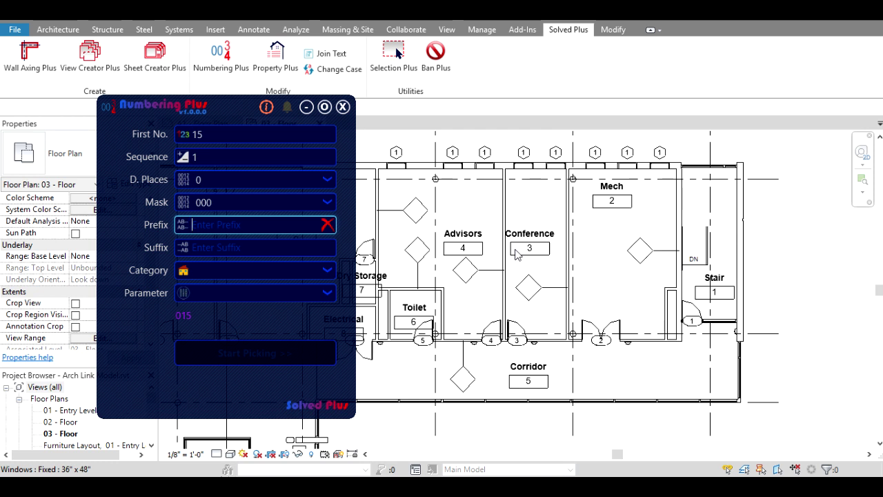
{"action": "type", "text": "03-"}
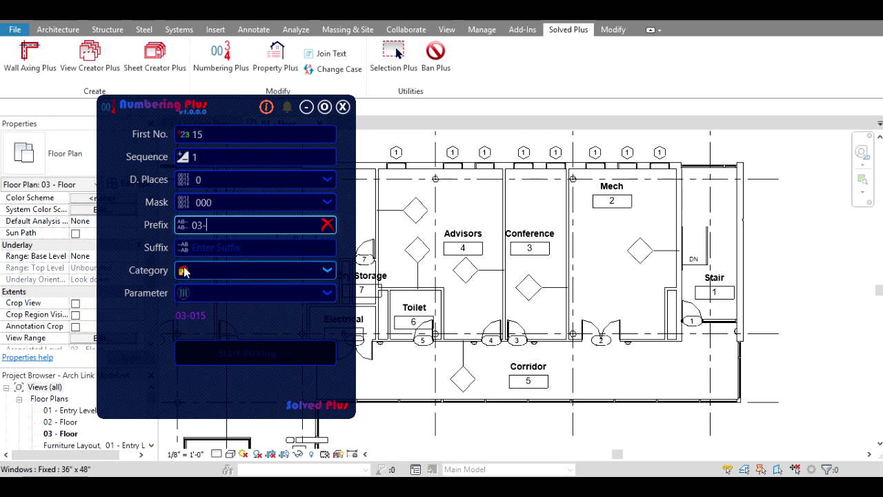
{"action": "left_click", "coordinate": [209, 248]}
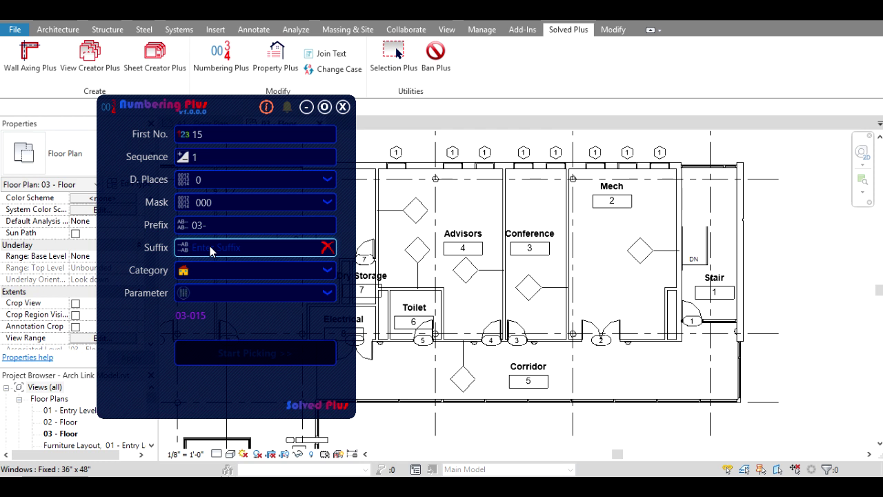
{"action": "type", "text": ".R"}
{"action": "key", "text": "shift+Tab"}
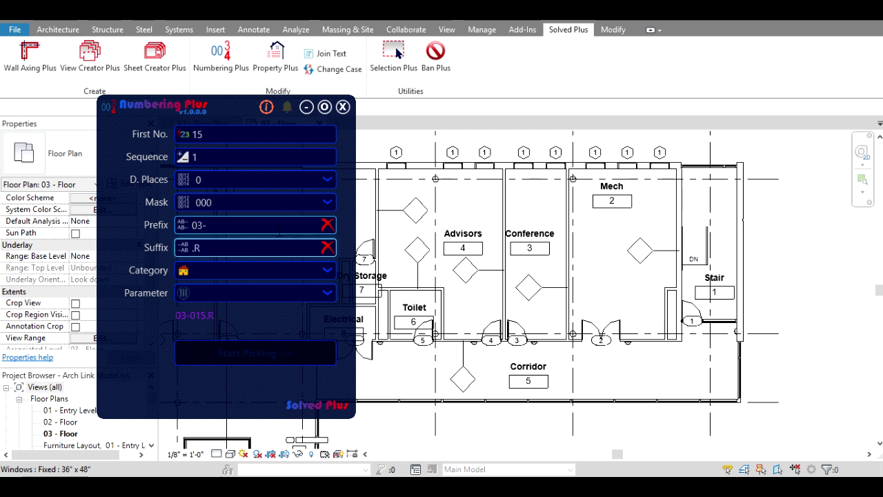
- Choose Rooms as the category and Number as the parameter to renumber
{"action": "left_click", "coordinate": [326, 269]}
{"action": "scroll", "coordinate": [290, 366], "scroll_direction": "down", "scroll_amount": 15}
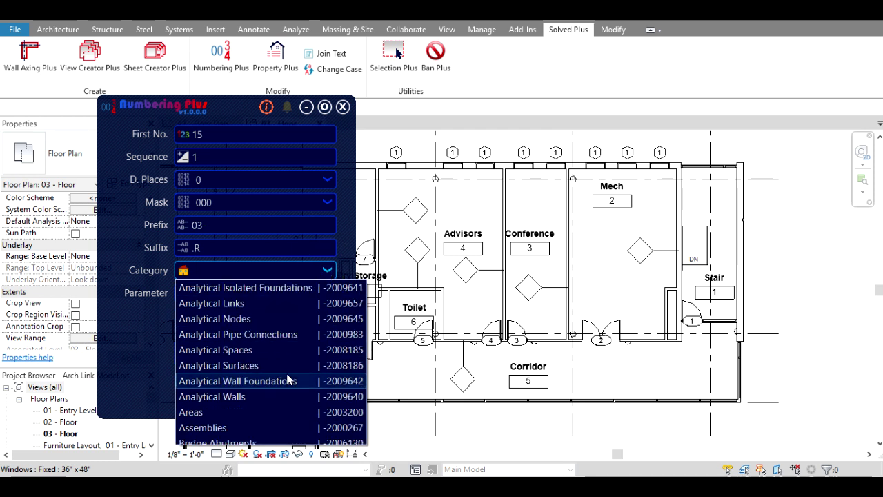
{"action": "scroll", "coordinate": [288, 381], "scroll_direction": "down", "scroll_amount": 6}
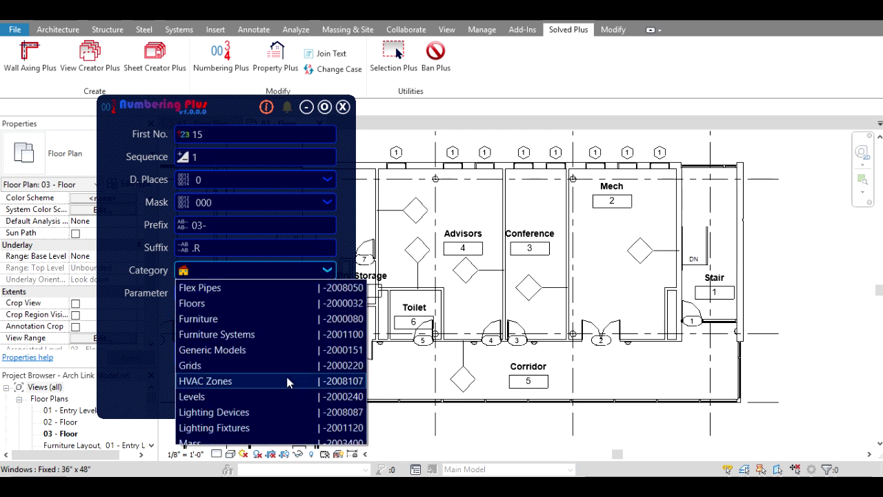
{"action": "left_click", "coordinate": [271, 270]}
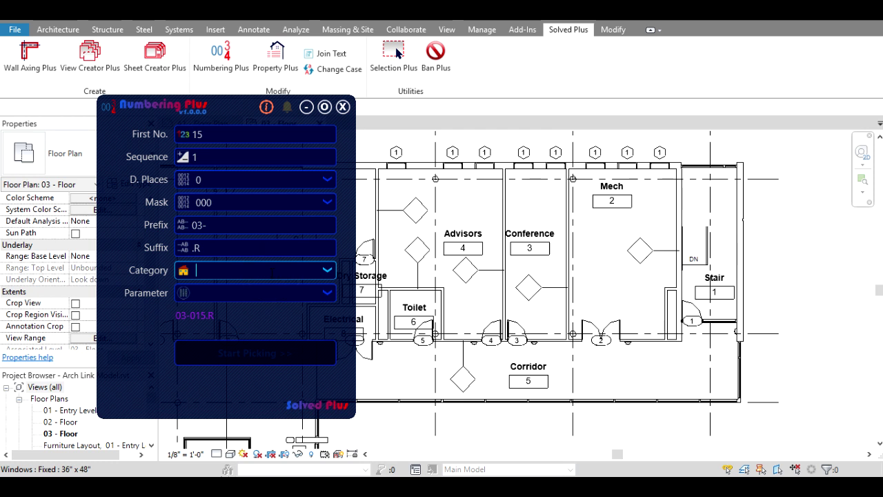
{"action": "type", "text": "Rooms"}
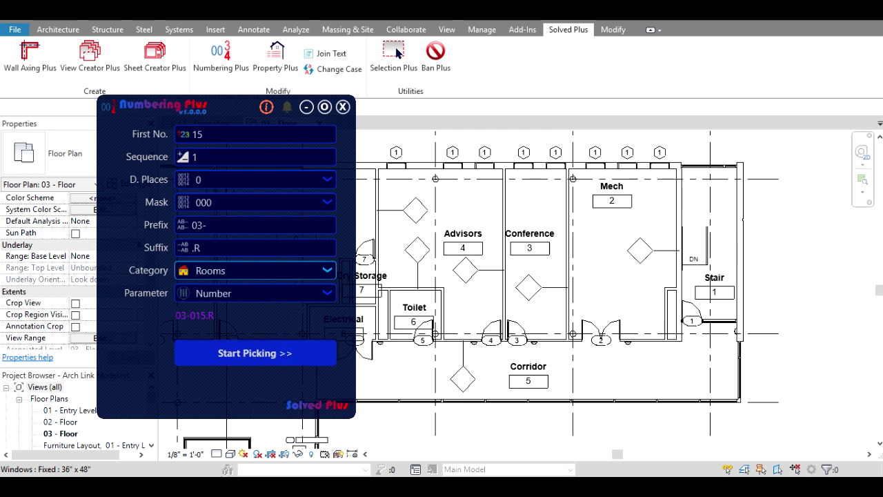
{"action": "left_click", "coordinate": [327, 293]}
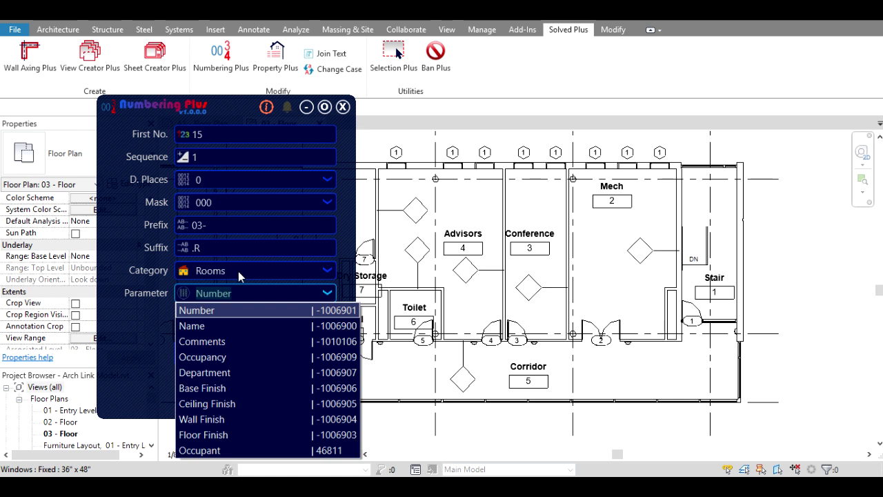
{"action": "left_click", "coordinate": [233, 313]}
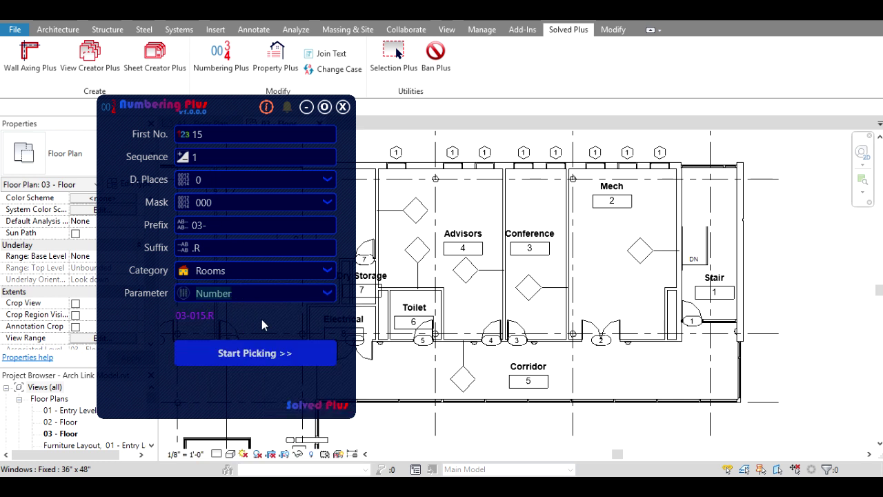
- Number the Stair, Mech, Conference, Advisors and Corridor rooms in that order, from 03-015.R to 03-019.R
{"action": "left_click", "coordinate": [318, 358]}
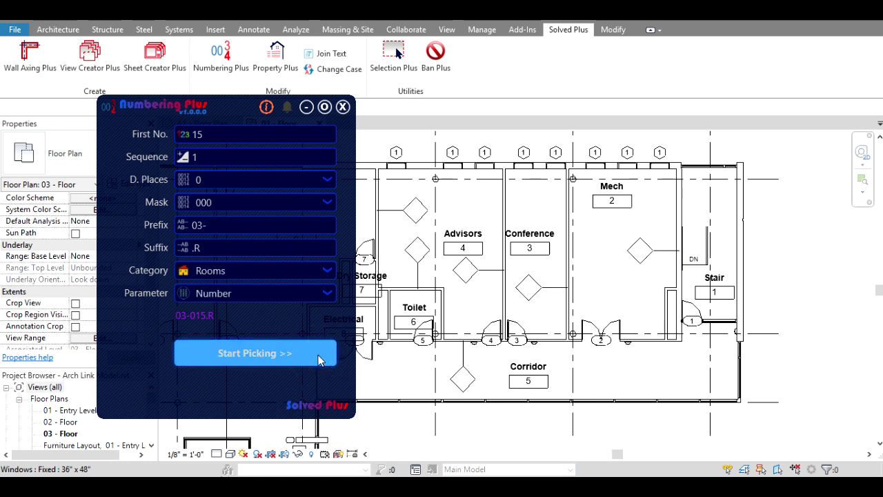
{"action": "left_click", "coordinate": [718, 288]}
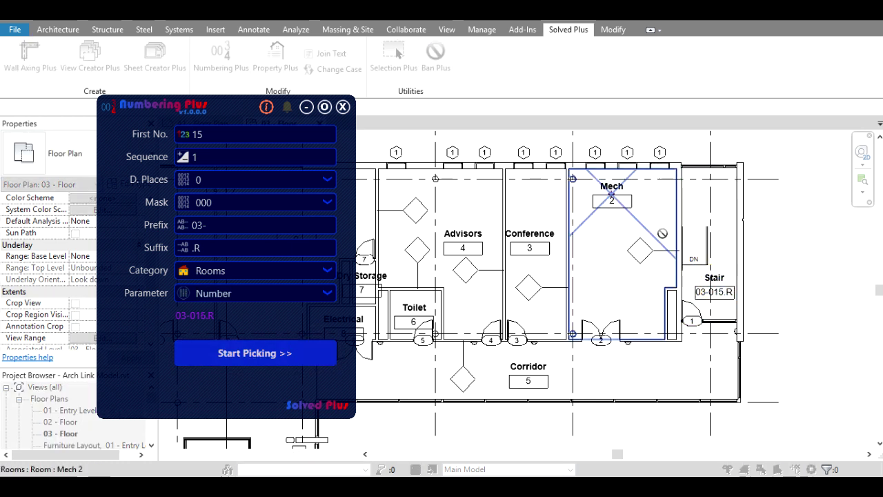
{"action": "left_click", "coordinate": [530, 242]}
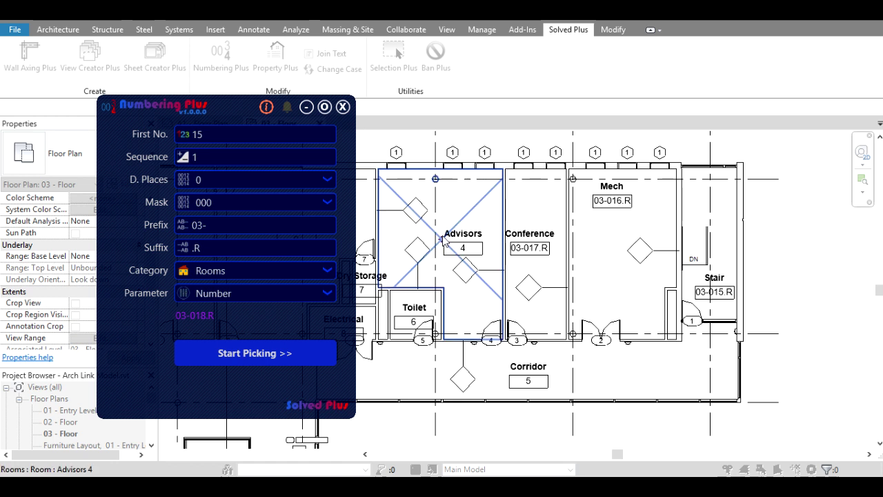
{"action": "left_click", "coordinate": [442, 239]}
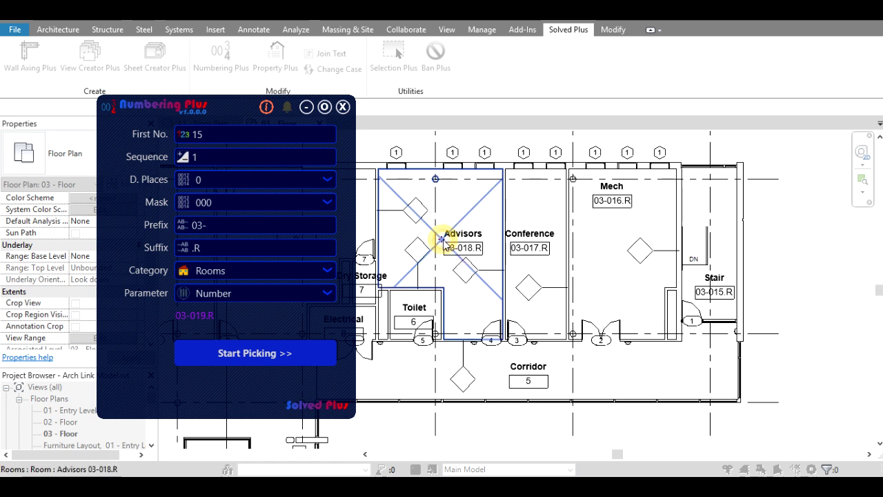
{"action": "left_click", "coordinate": [527, 373]}
{"action": "scroll", "coordinate": [526, 373], "scroll_direction": "up", "scroll_amount": 4}
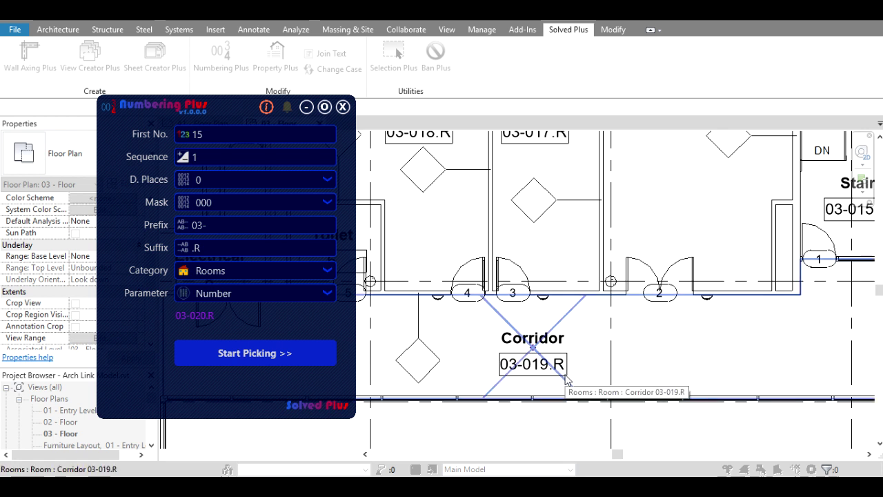
{"action": "scroll", "coordinate": [566, 381], "scroll_direction": "down", "scroll_amount": 2}
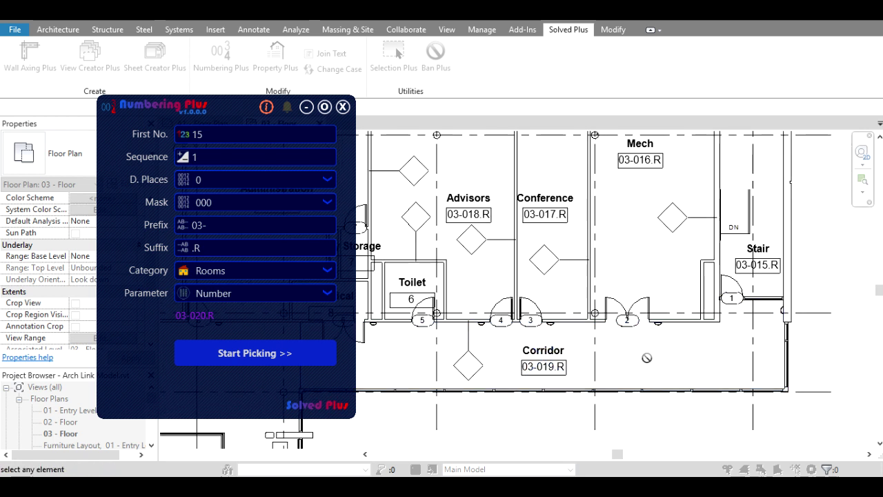
{"action": "middle_click_drag", "start_coordinate": [632, 365], "coordinate": [629, 374]}
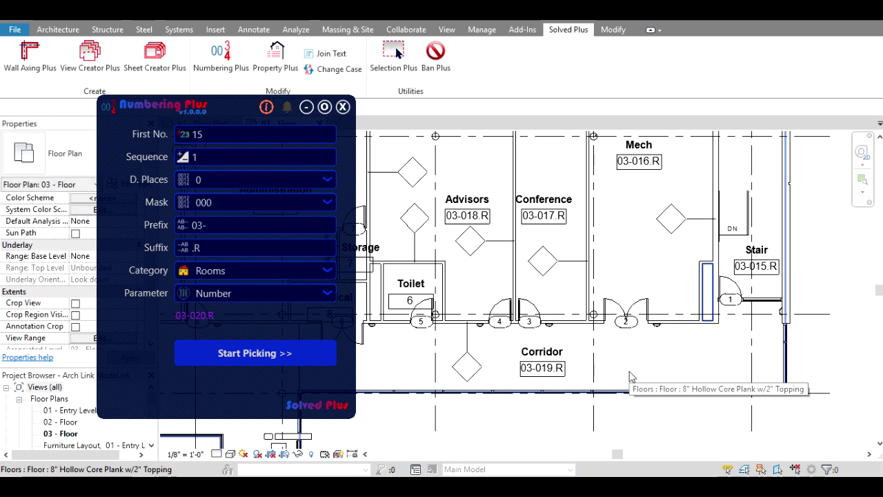
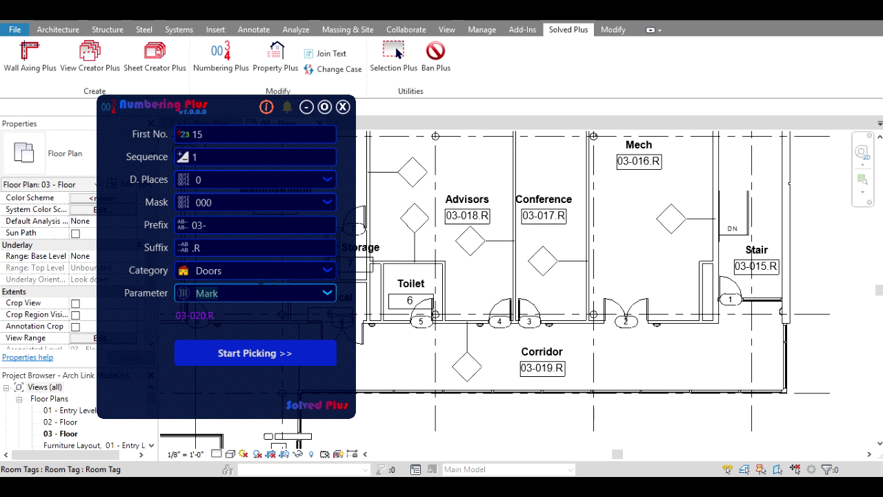
- Set the first number and the sequence to .01, with decimal places 0.00
{"action": "left_click", "coordinate": [214, 134]}
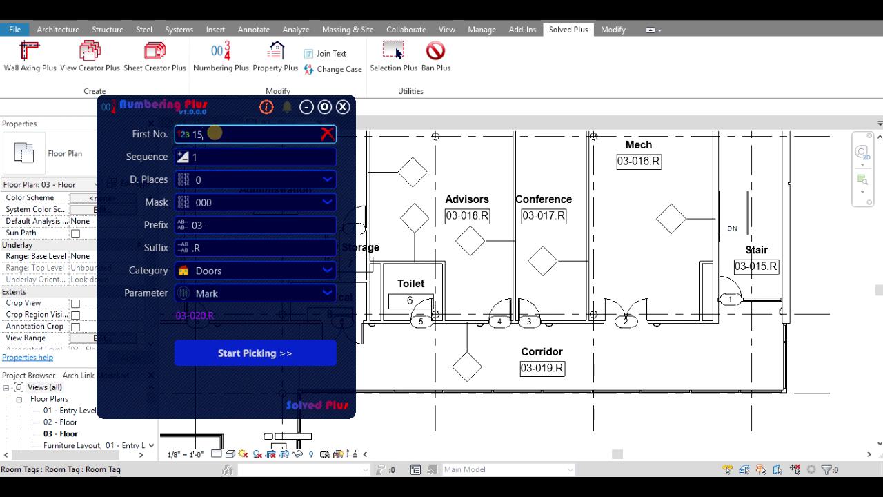
{"action": "left_click_drag", "start_coordinate": [215, 134], "coordinate": [192, 136]}
{"action": "type", "text": "0"}
{"action": "left_click", "coordinate": [212, 160]}
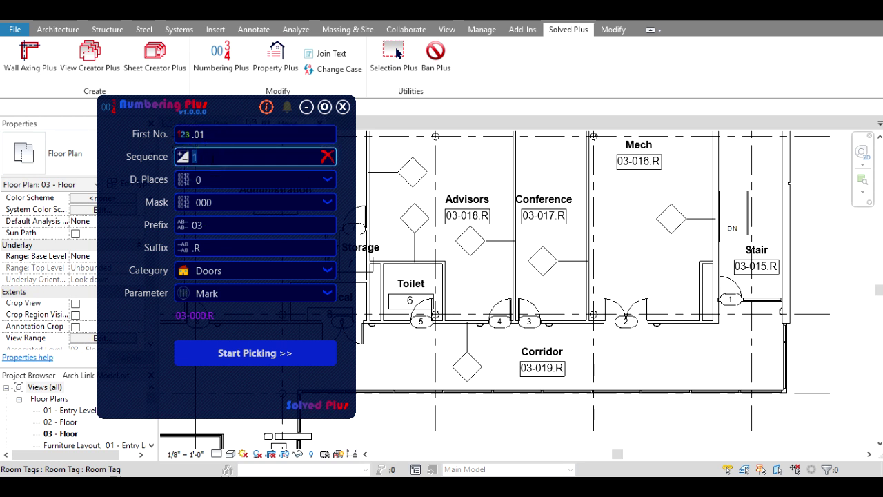
{"action": "type", "text": ".0"}
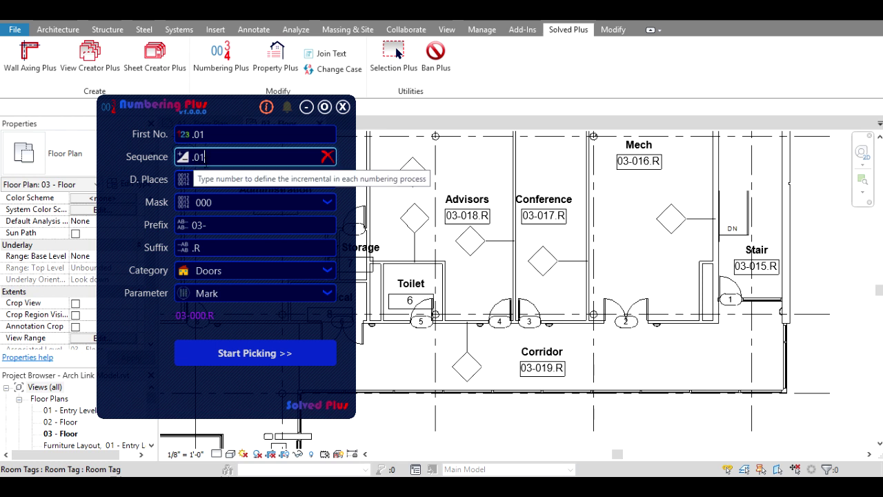
{"action": "left_click", "coordinate": [219, 179]}
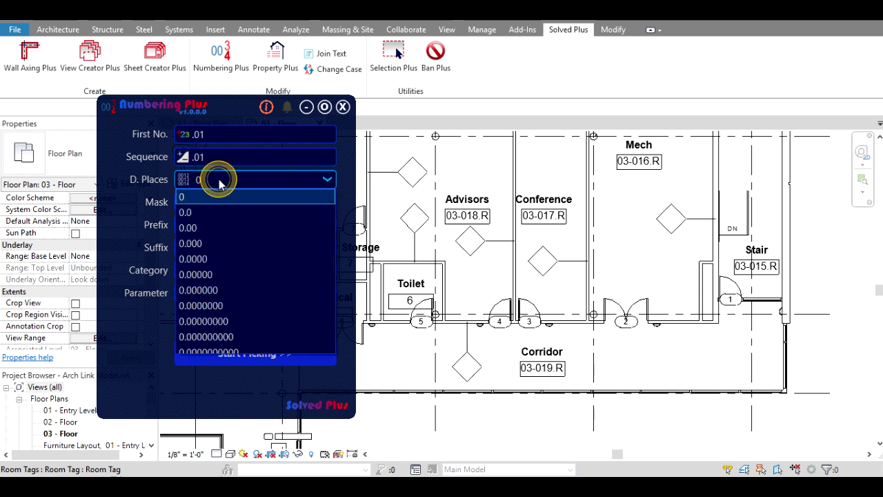
{"action": "left_click", "coordinate": [211, 227]}
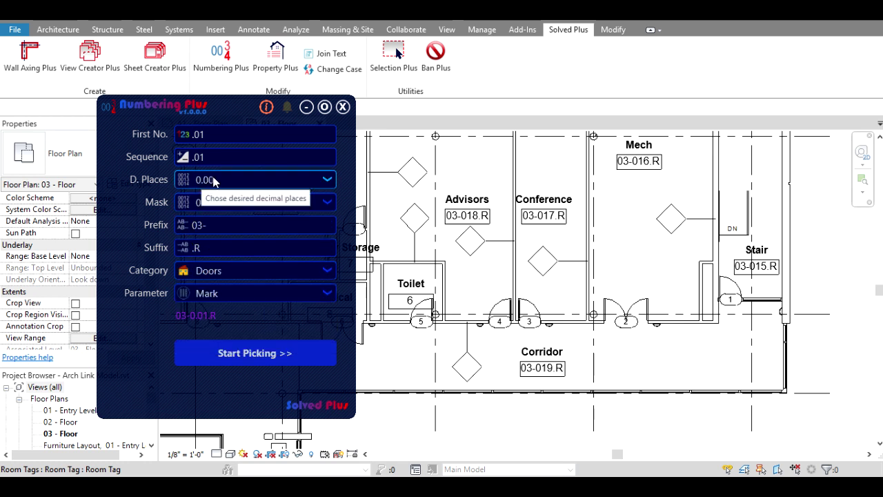
- Replace the suffix with d, clear the prefix and make the first number 3.01
{"action": "left_click", "coordinate": [200, 247]}
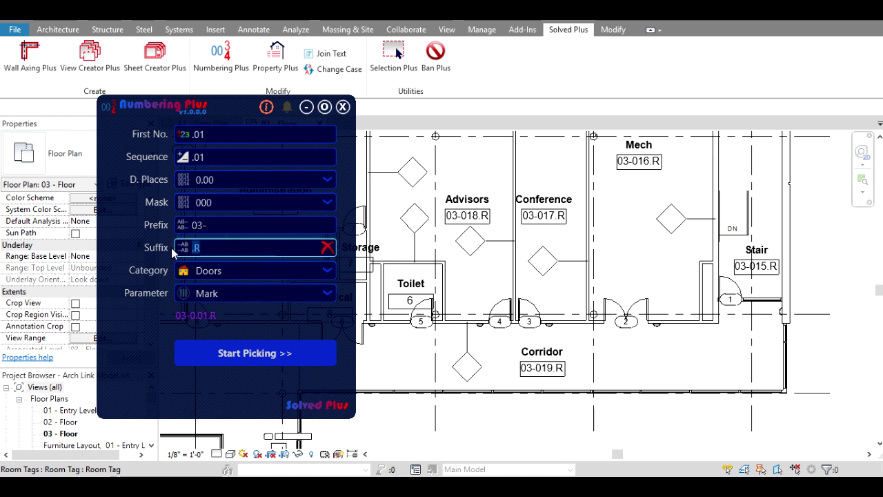
{"action": "type", "text": "d"}
{"action": "left_click", "coordinate": [176, 233]}
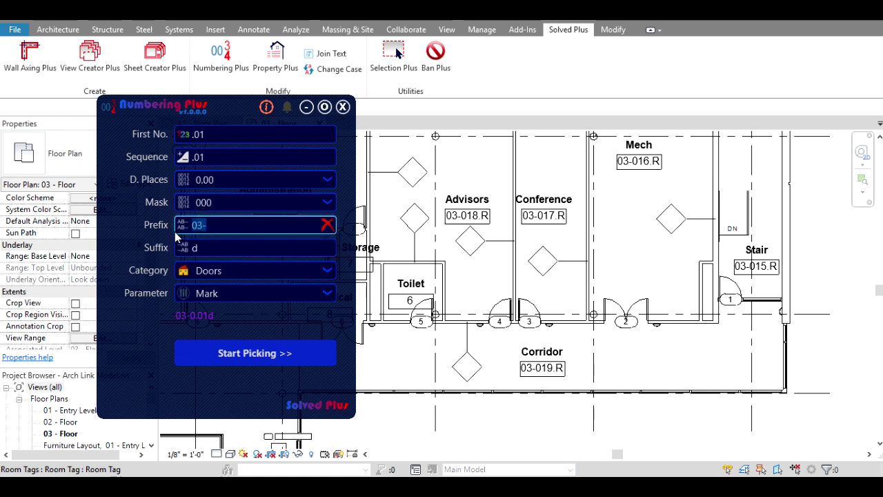
{"action": "type", "text": "3"}
{"action": "key", "text": "BackSpace"}
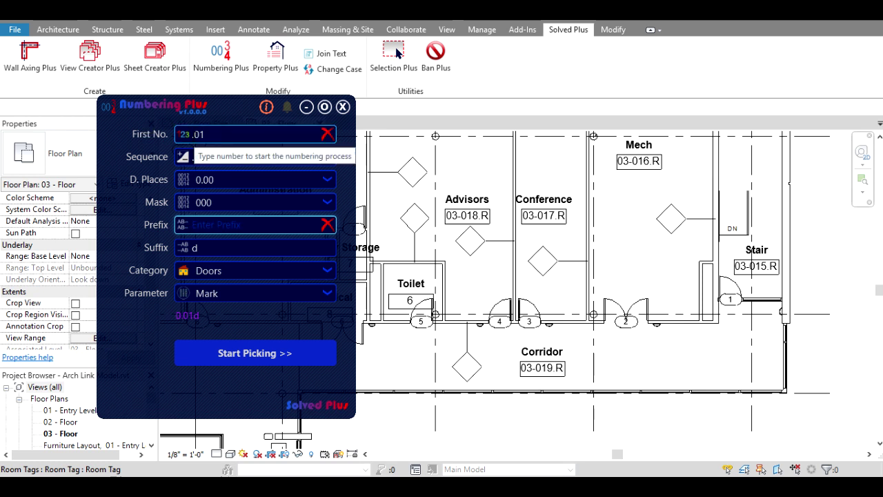
{"action": "left_click", "coordinate": [186, 134]}
{"action": "type", "text": "3"}
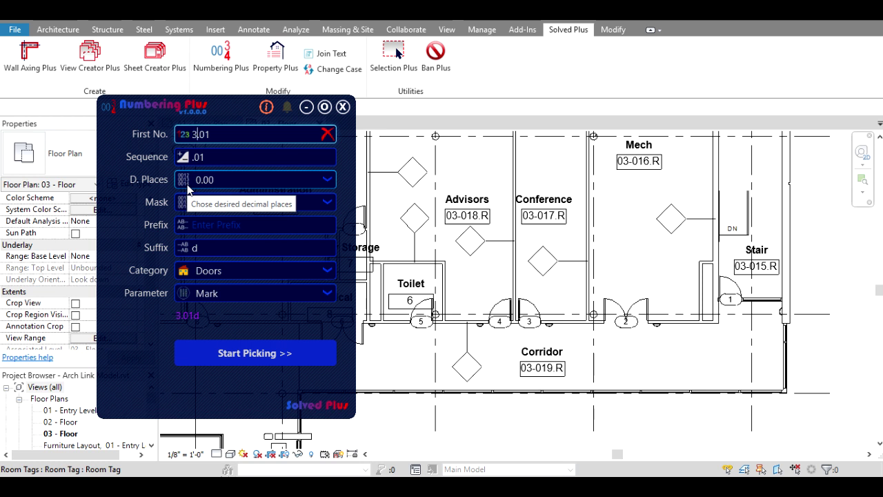
- Number the doors of the Stair, Mech, Conference and Advisors rooms in that order, from 3.01d to 3.04d
{"action": "left_click", "coordinate": [305, 357]}
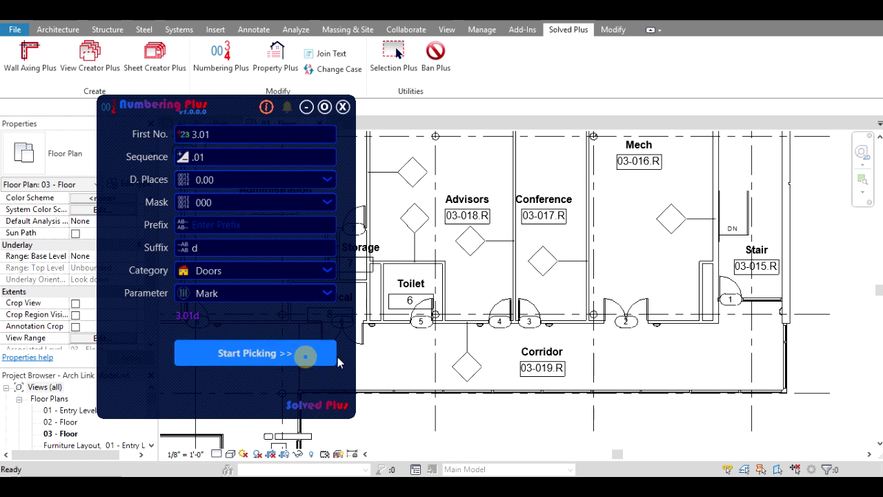
{"action": "left_click", "coordinate": [739, 291]}
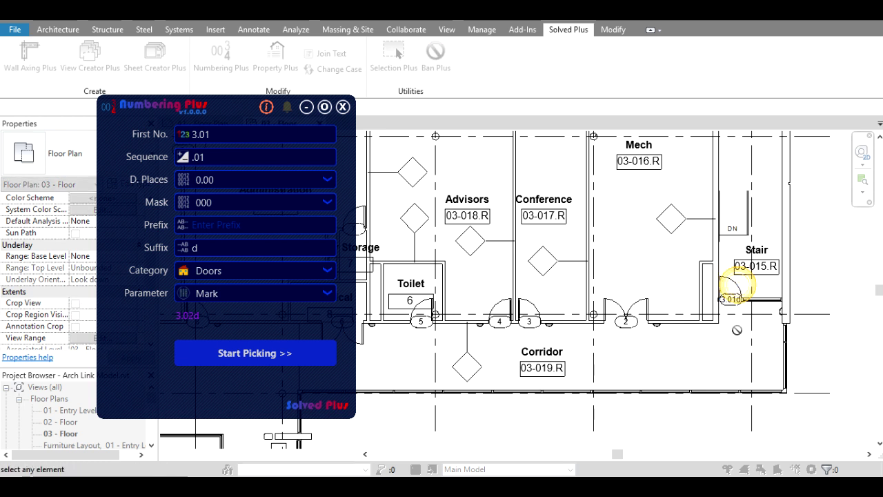
{"action": "scroll", "coordinate": [731, 307], "scroll_direction": "up", "scroll_amount": 3}
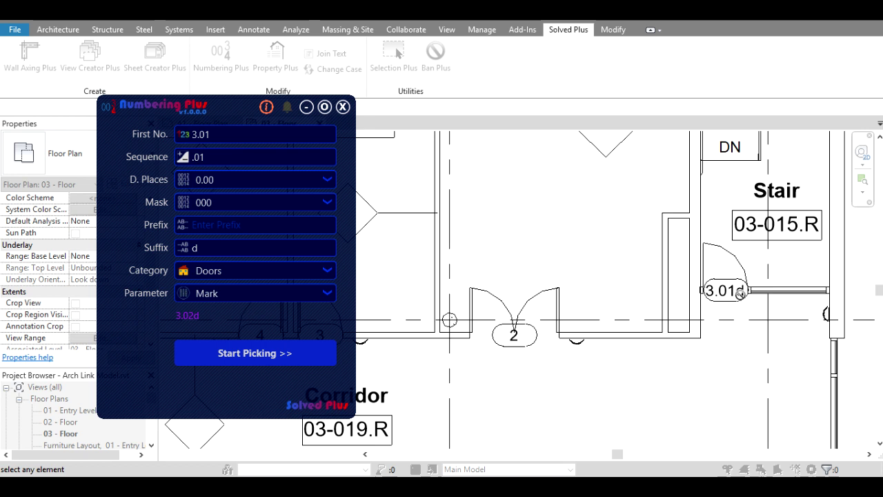
{"action": "middle_click_drag", "start_coordinate": [591, 332], "coordinate": [723, 337]}
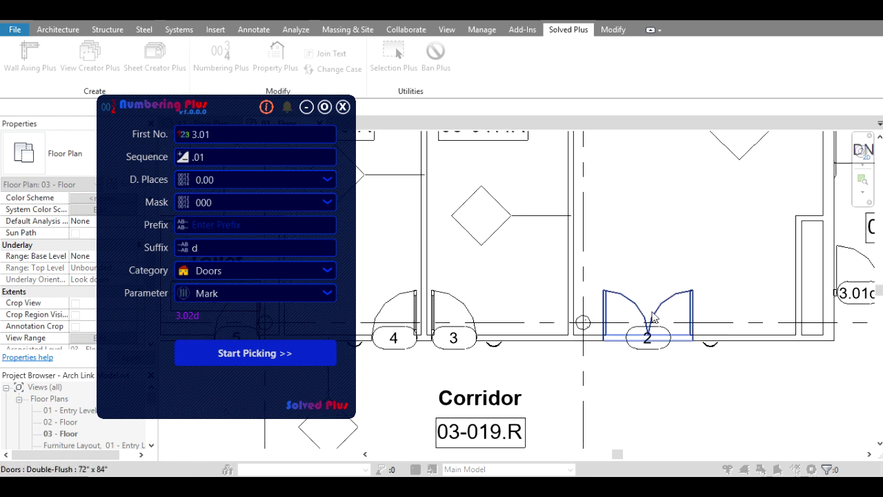
{"action": "left_click", "coordinate": [654, 315]}
{"action": "middle_click_drag", "start_coordinate": [620, 383], "coordinate": [785, 374]}
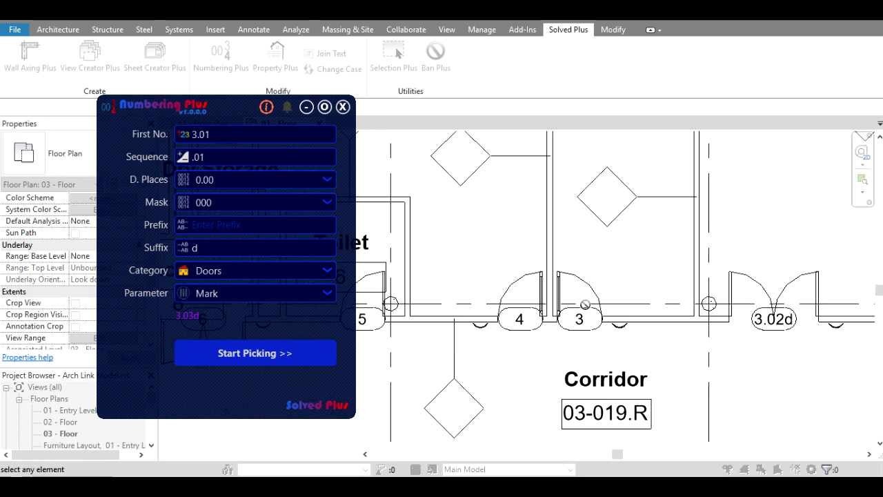
{"action": "left_click", "coordinate": [587, 296]}
{"action": "left_click", "coordinate": [516, 284]}
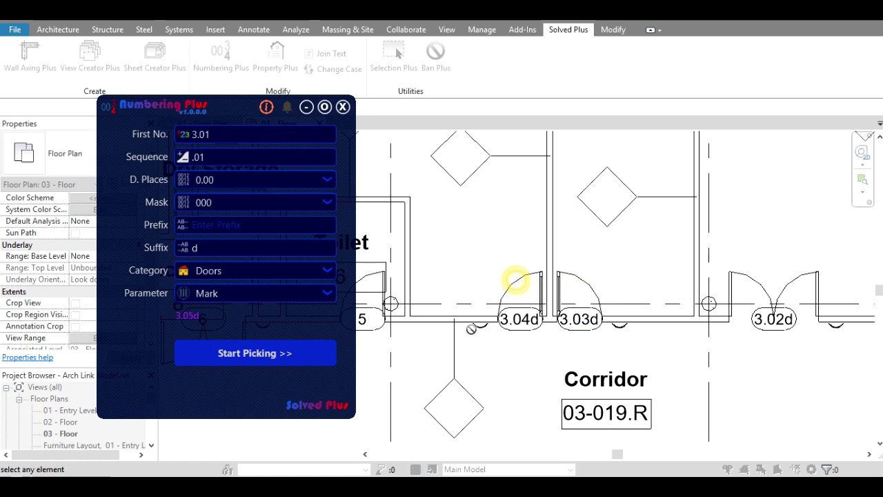
- Number the Toilet, Electrical and Dry Storage doors in that order, from 3.05d to 3.07d, and end the picking
{"action": "middle_click_drag", "start_coordinate": [562, 366], "coordinate": [674, 360]}
{"action": "middle_click_drag", "start_coordinate": [470, 320], "coordinate": [533, 316]}
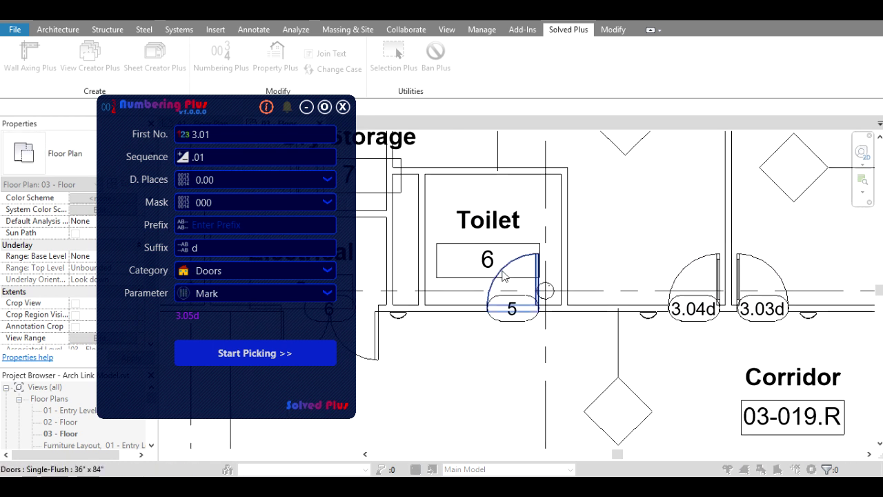
{"action": "left_click", "coordinate": [524, 297]}
{"action": "scroll", "coordinate": [536, 355], "scroll_direction": "down", "scroll_amount": 2}
{"action": "middle_click_drag", "start_coordinate": [536, 354], "coordinate": [664, 394]}
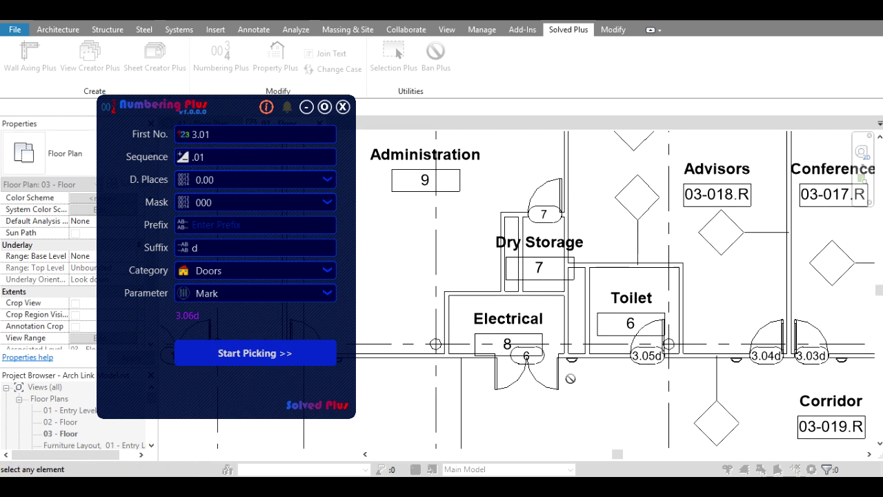
{"action": "left_click", "coordinate": [564, 375]}
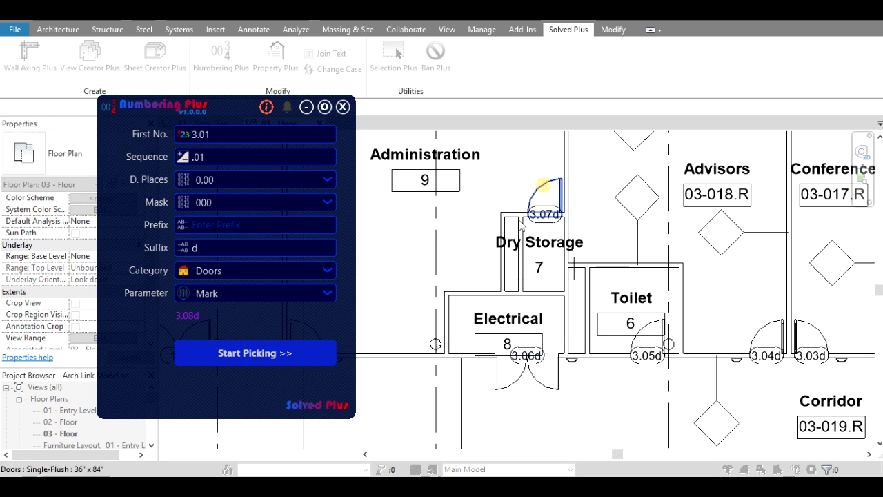
{"action": "left_click", "coordinate": [546, 196]}
{"action": "scroll", "coordinate": [545, 196], "scroll_direction": "down", "scroll_amount": 2}
{"action": "middle_click_drag", "start_coordinate": [503, 280], "coordinate": [485, 291]}
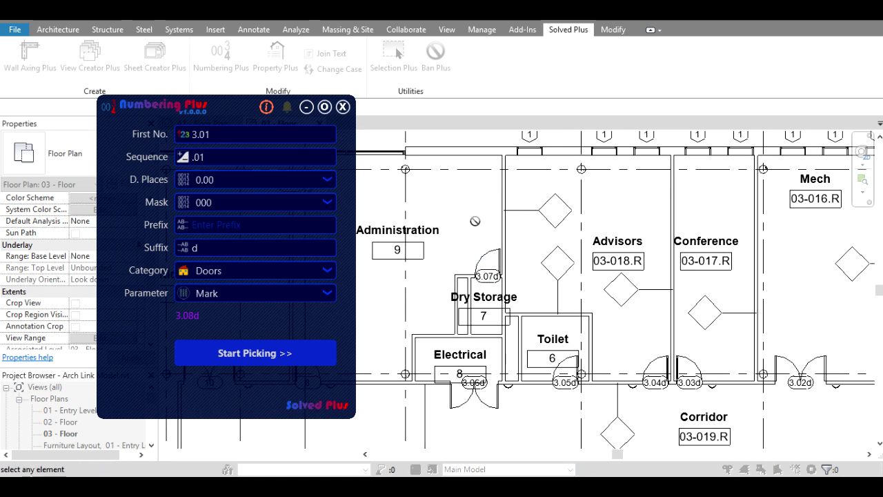
{"action": "key", "text": "Escape"}
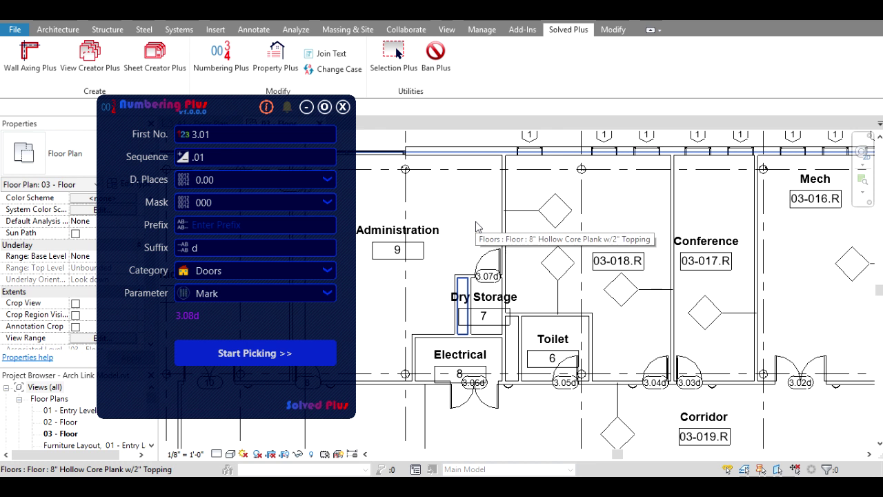
- Choose Walls as the category and Mark as the parameter to renumber
{"action": "middle_click_drag", "start_coordinate": [763, 282], "coordinate": [656, 298]}
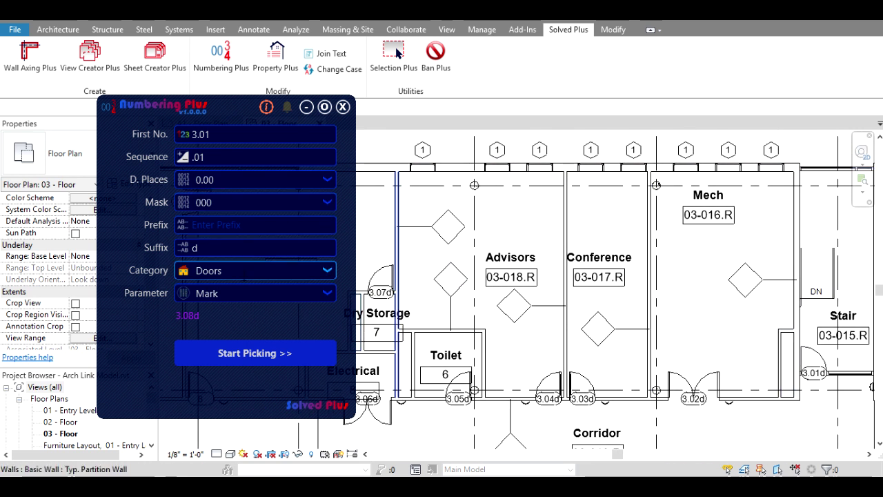
{"action": "left_click", "coordinate": [247, 270]}
{"action": "type", "text": "w"}
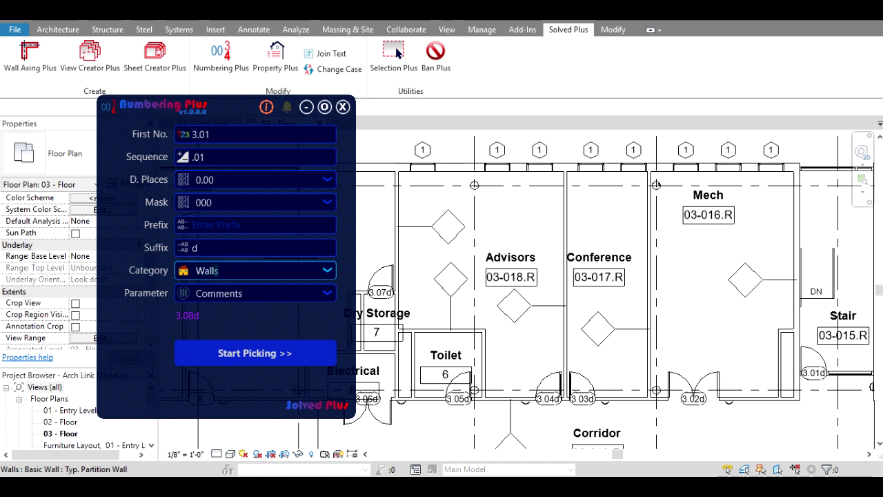
{"action": "left_click", "coordinate": [303, 293]}
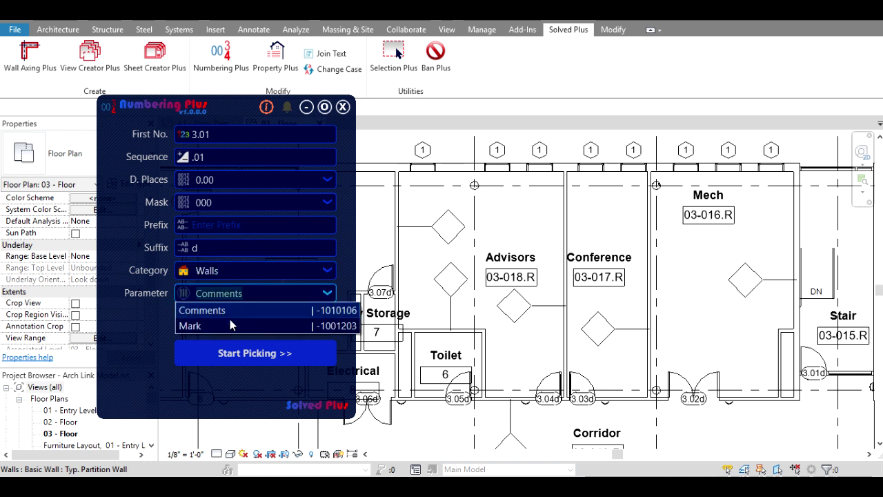
{"action": "left_click", "coordinate": [217, 327]}
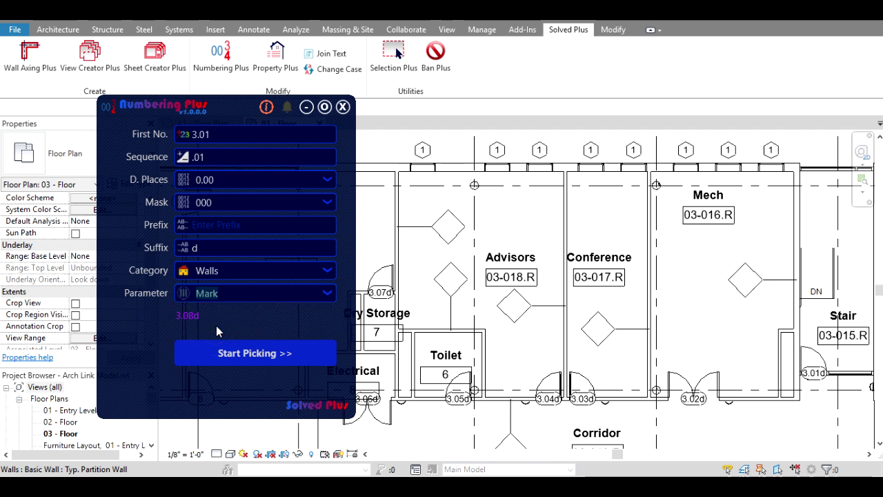
- Enter the suffix g and the prefix w, and restart the wall numbering from 3.01
{"action": "double_click", "coordinate": [222, 249]}
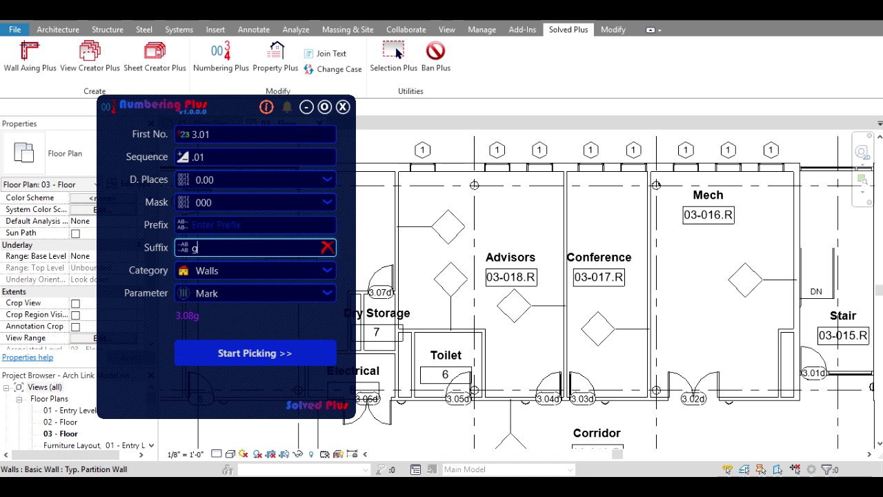
{"action": "left_click", "coordinate": [219, 227]}
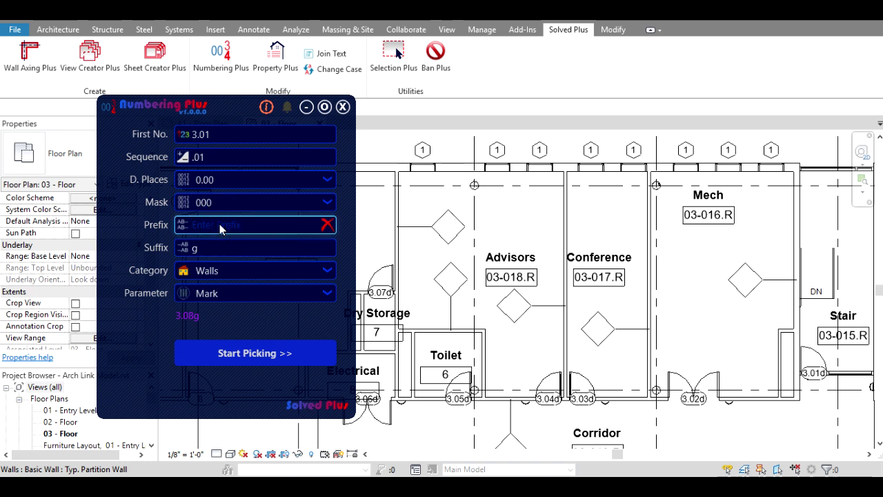
{"action": "type", "text": "w"}
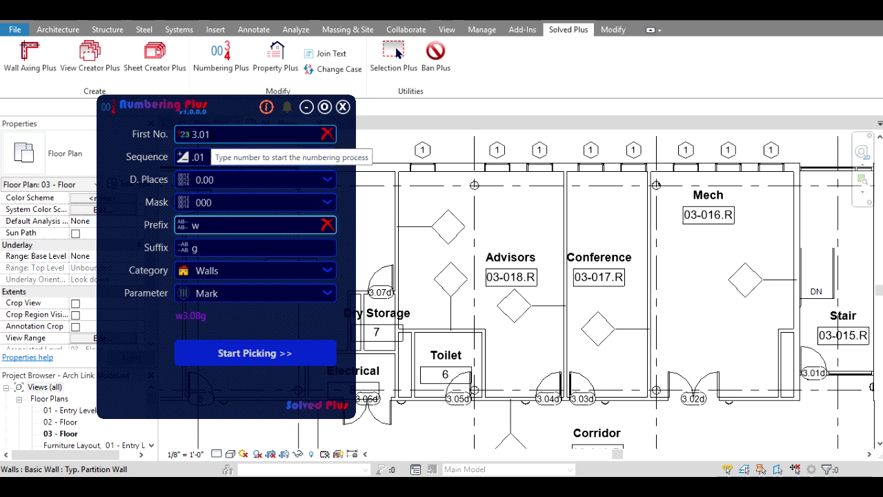
{"action": "left_click", "coordinate": [193, 138]}
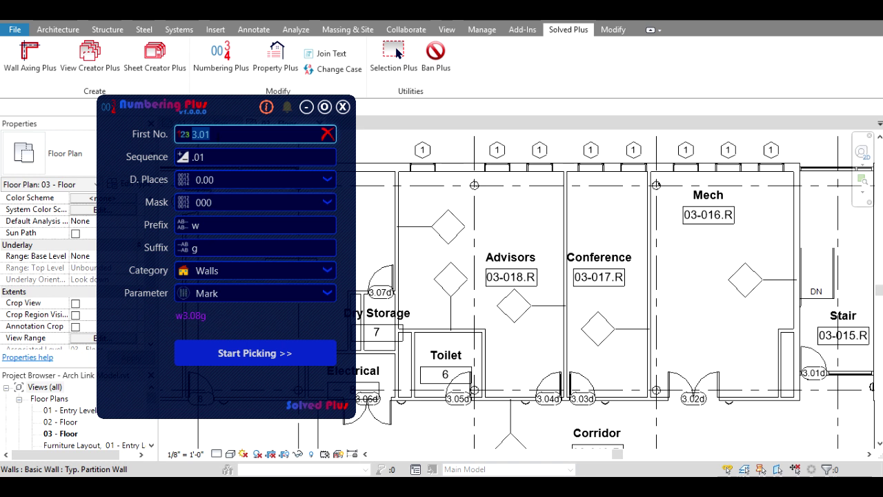
{"action": "left_click", "coordinate": [215, 134]}
{"action": "key", "text": "BackSpace"}
- Number the Stair–Mech, Mech–Conference and Conference–Advisors dividing walls in that order, from w3.01g to w3.03g
{"action": "left_click", "coordinate": [266, 352]}
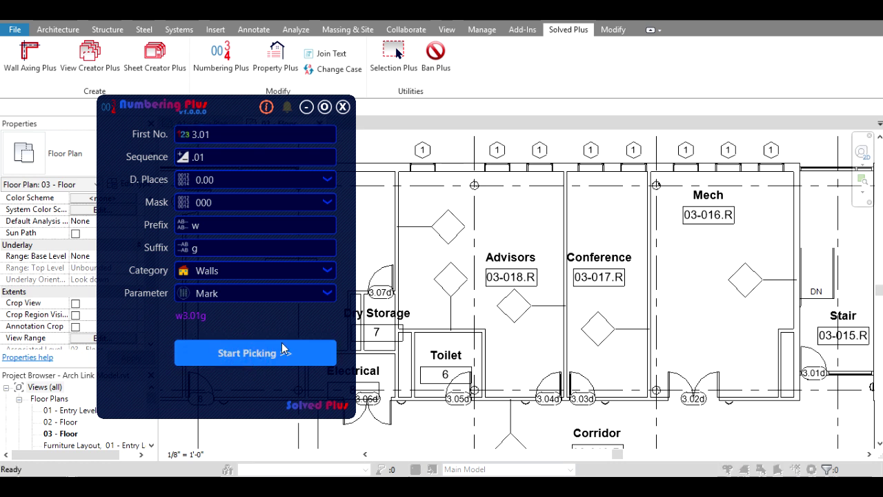
{"action": "left_click", "coordinate": [794, 246]}
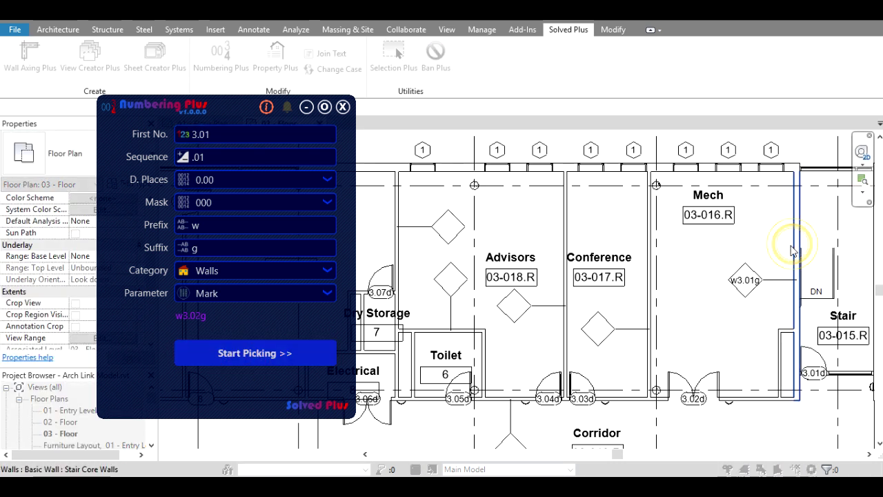
{"action": "left_click", "coordinate": [650, 312]}
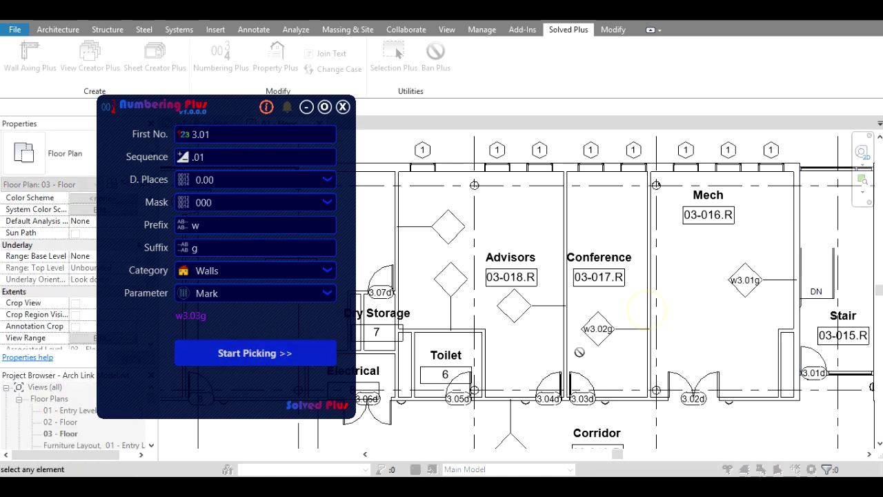
{"action": "left_click", "coordinate": [565, 349]}
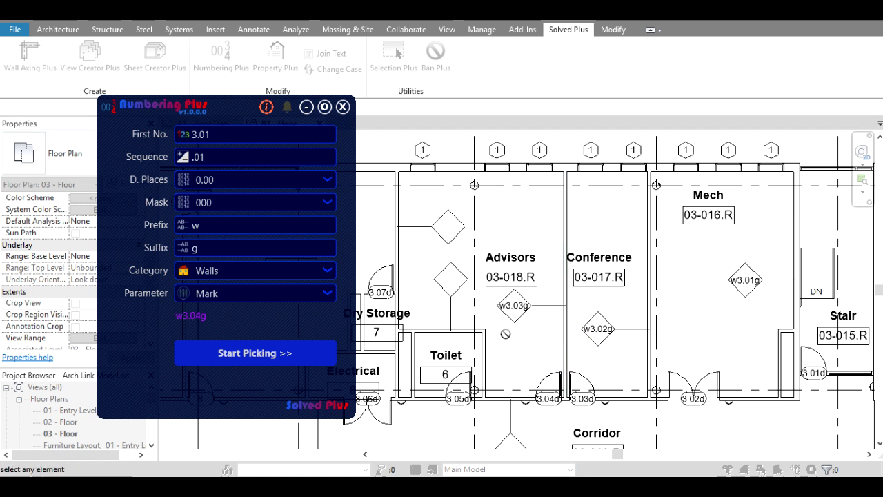
- Change the suffix to c and number the wall between the Toilet and Advisors, above the Toilet, as w3.04c
{"action": "left_click", "coordinate": [214, 250]}
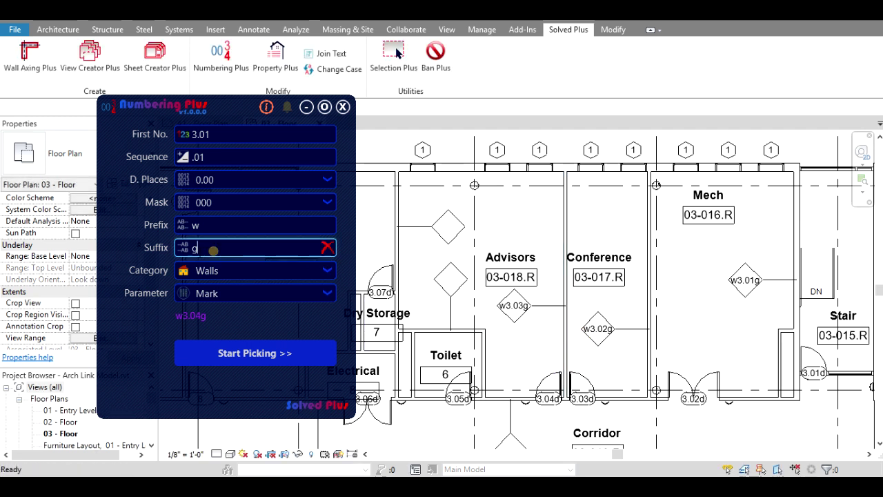
{"action": "type", "text": "c"}
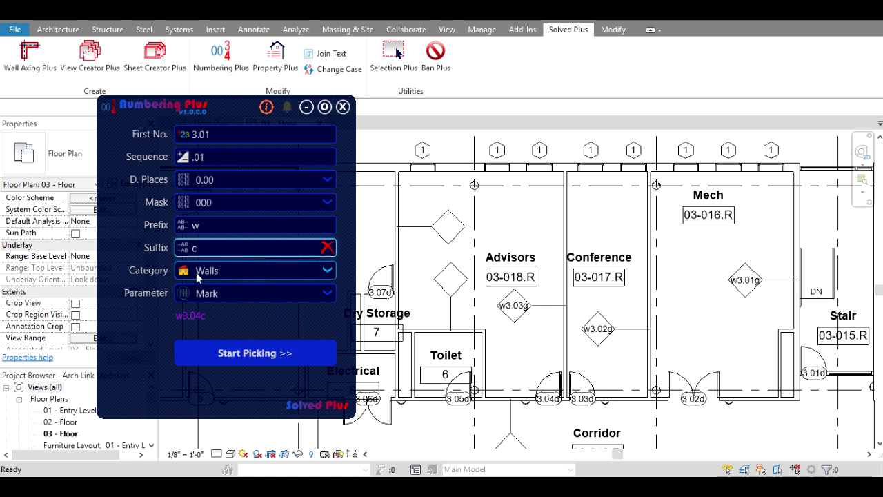
{"action": "left_click", "coordinate": [260, 356]}
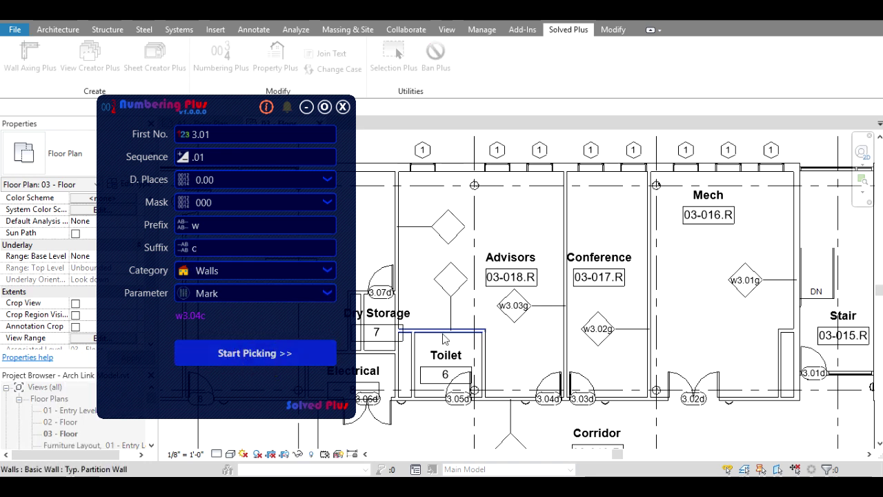
{"action": "left_click", "coordinate": [455, 332]}
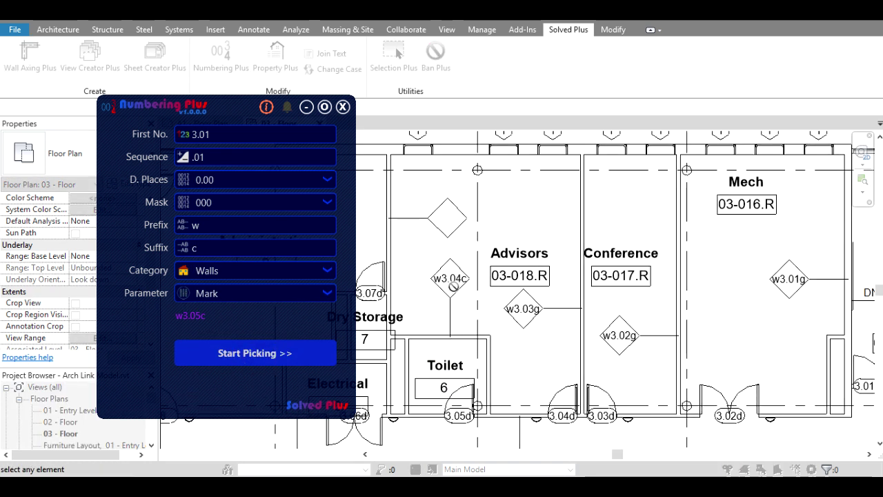
- Number the wall between Administration and Advisors as w3.05c and close the numbering tool
{"action": "scroll", "coordinate": [454, 280], "scroll_direction": "up", "scroll_amount": 2}
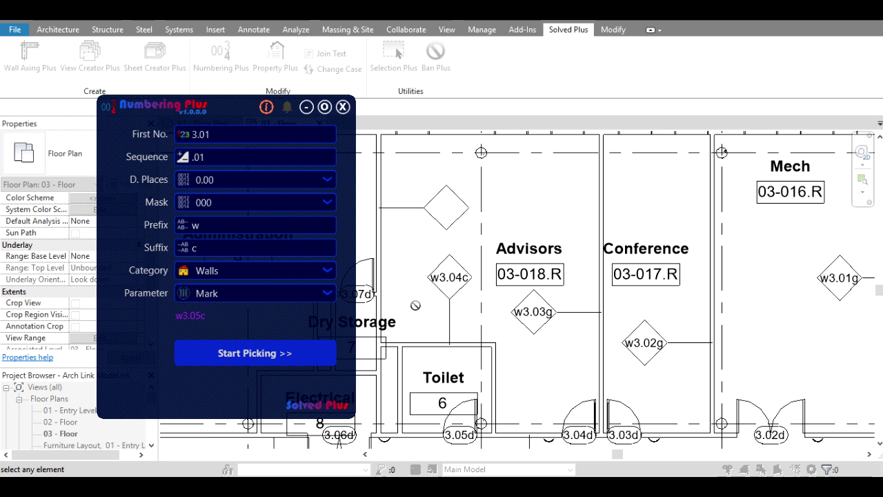
{"action": "middle_click_drag", "start_coordinate": [454, 280], "coordinate": [504, 282]}
{"action": "left_click", "coordinate": [496, 232]}
{"action": "scroll", "coordinate": [498, 232], "scroll_direction": "down", "scroll_amount": 1}
{"action": "scroll", "coordinate": [509, 288], "scroll_direction": "up", "scroll_amount": 1}
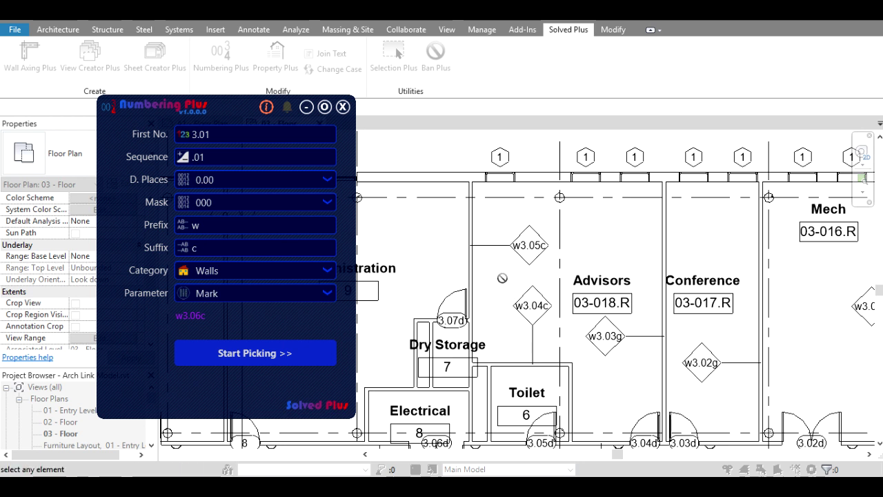
{"action": "key", "text": "Escape"}
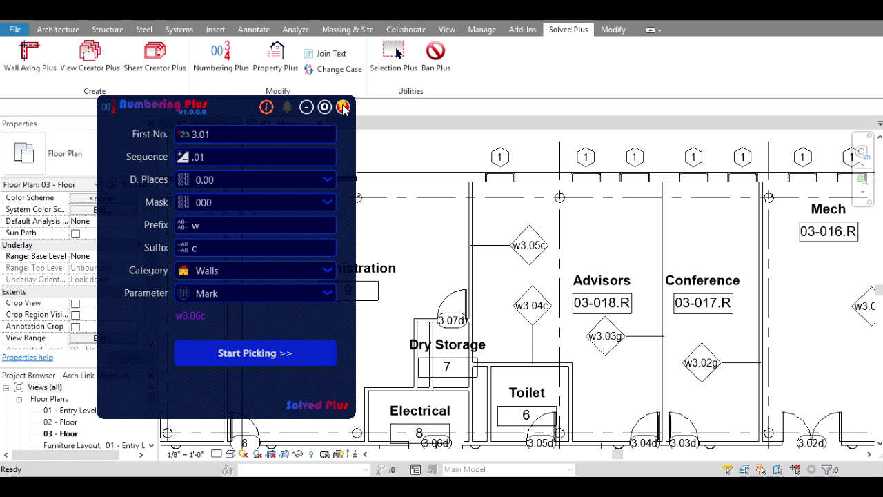
{"action": "left_click", "coordinate": [343, 107]}
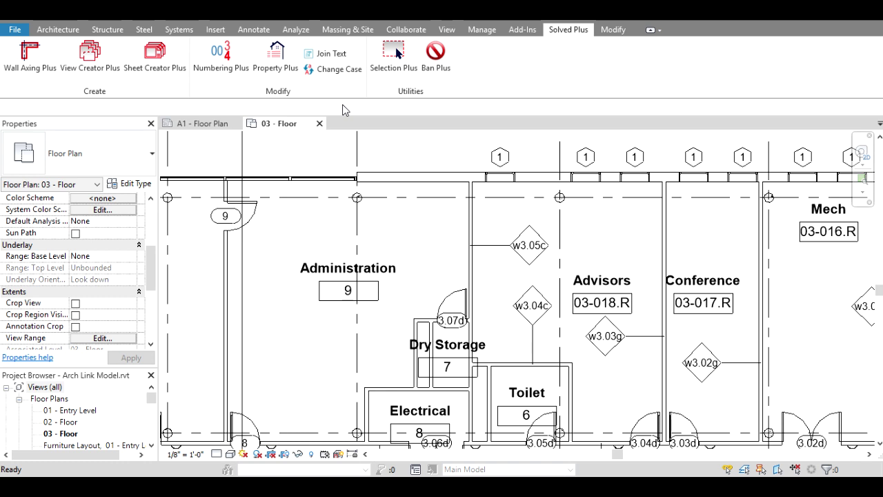